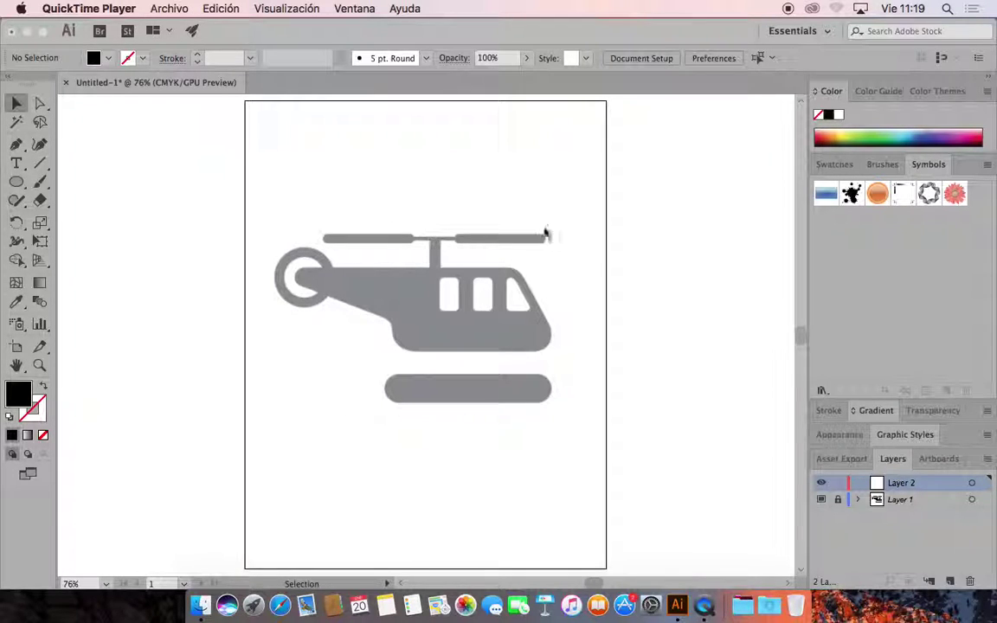
# Draw two black circles tracing the inner and outer edges of the helicopter's tail rotor ring
pyautogui.click(919, 504)
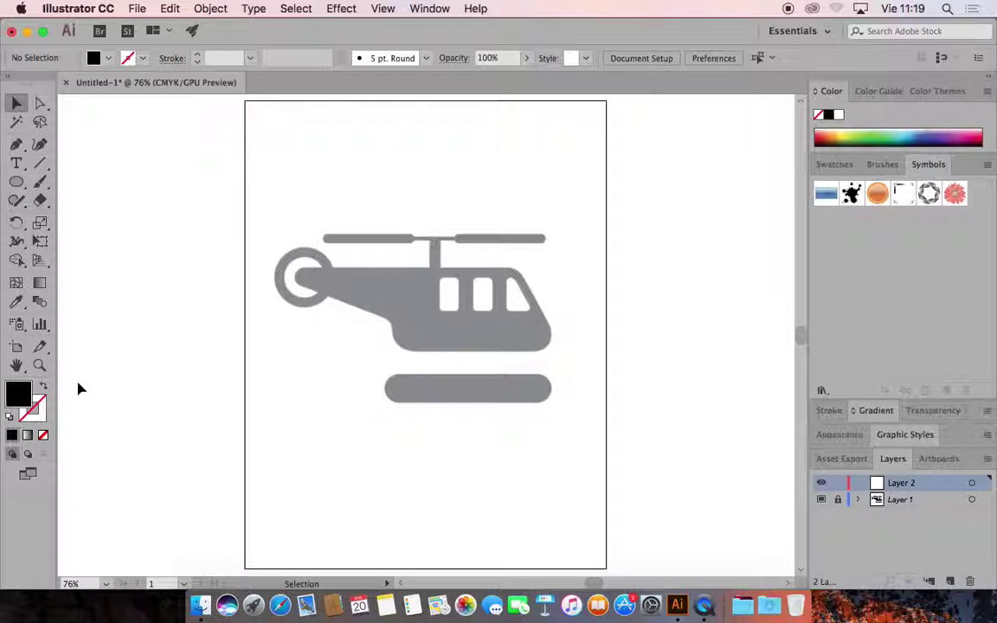
pyautogui.click(39, 365)
pyautogui.click(416, 391)
pyautogui.moveTo(417, 392); pyautogui.dragTo(385, 326)
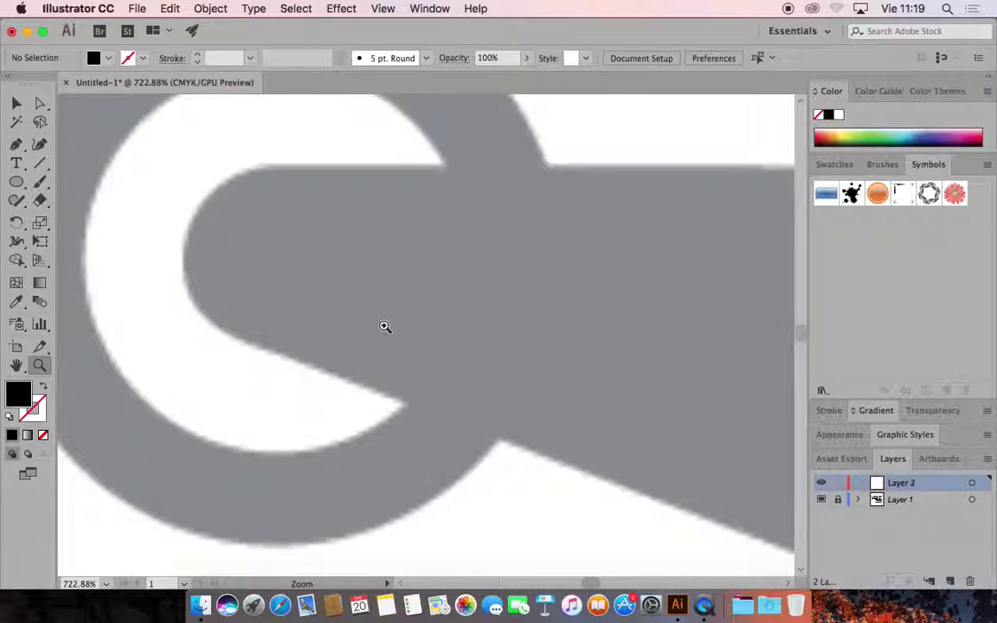
pyautogui.keyDown('alt'); pyautogui.click(338, 329); pyautogui.keyUp('alt')
pyautogui.keyDown('alt'); pyautogui.click(338, 329); pyautogui.keyUp('alt')
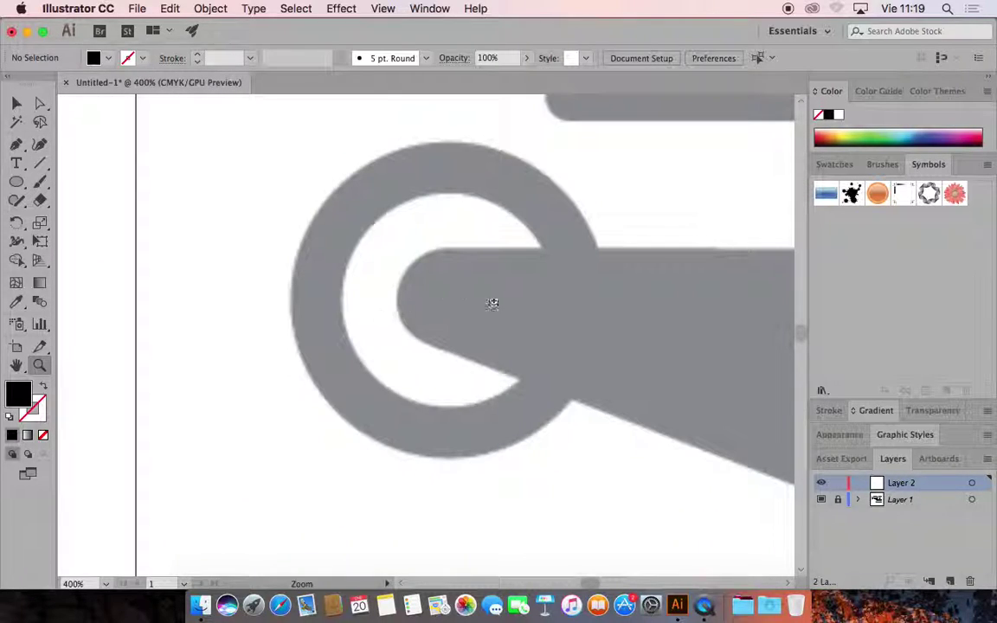
pyautogui.moveTo(468, 300); pyautogui.dragTo(448, 349)
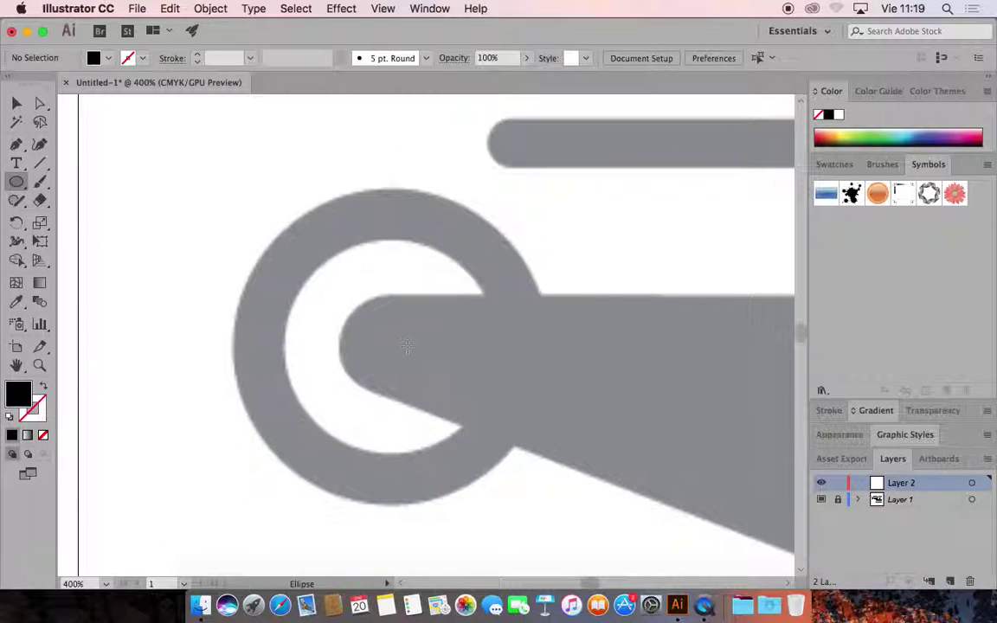
pyautogui.moveTo(379, 340); pyautogui.dragTo(500, 428)
pyautogui.press('alt')
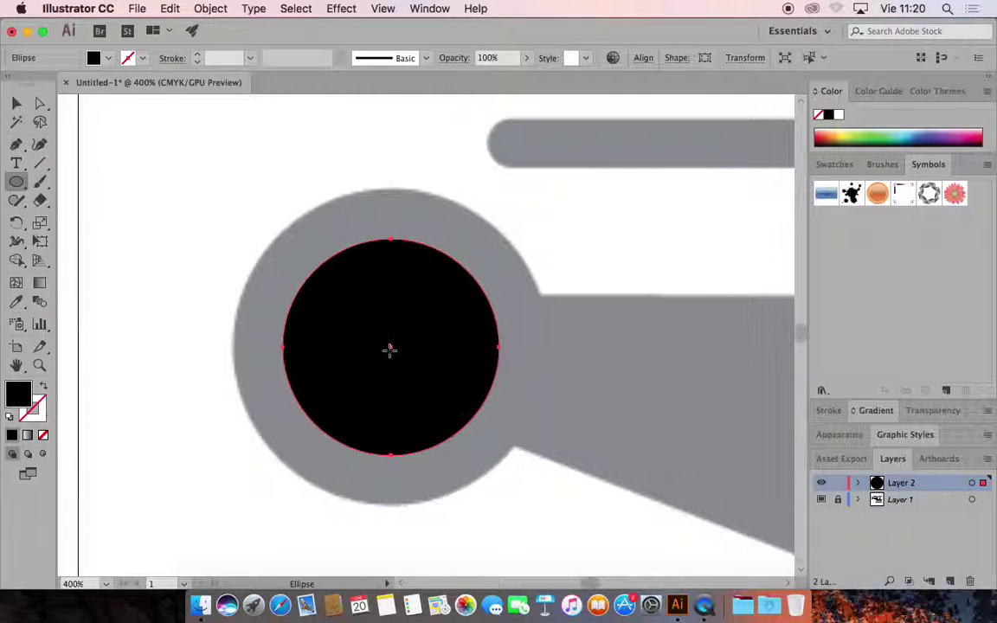
pyautogui.moveTo(390, 348); pyautogui.dragTo(542, 481)
pyautogui.press('v')
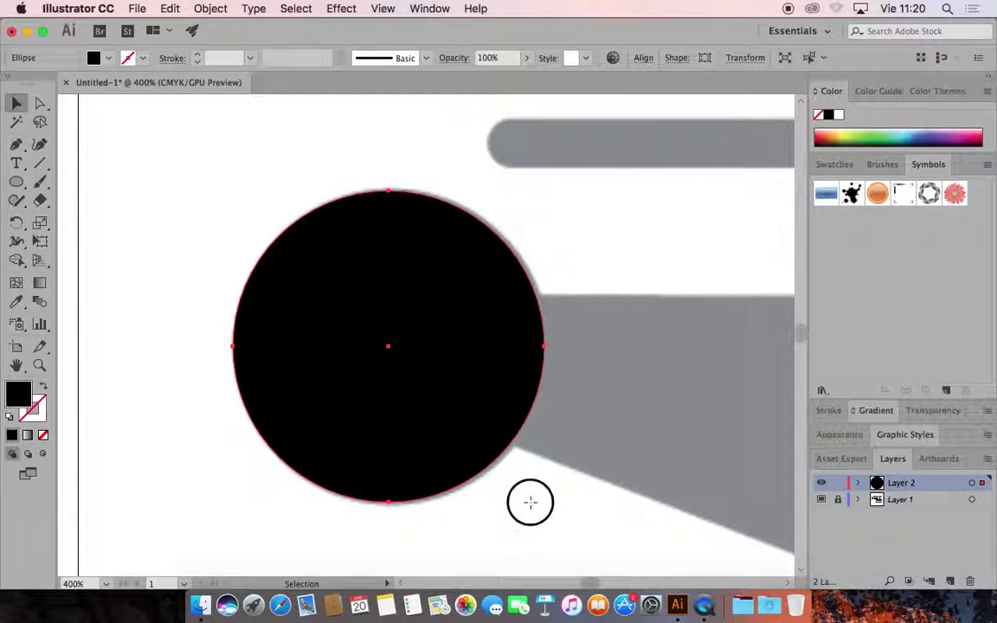
# Select both tail rotor circles and align their centres horizontally and vertically
pyautogui.click(220, 201)
pyautogui.moveTo(220, 201); pyautogui.dragTo(547, 503)
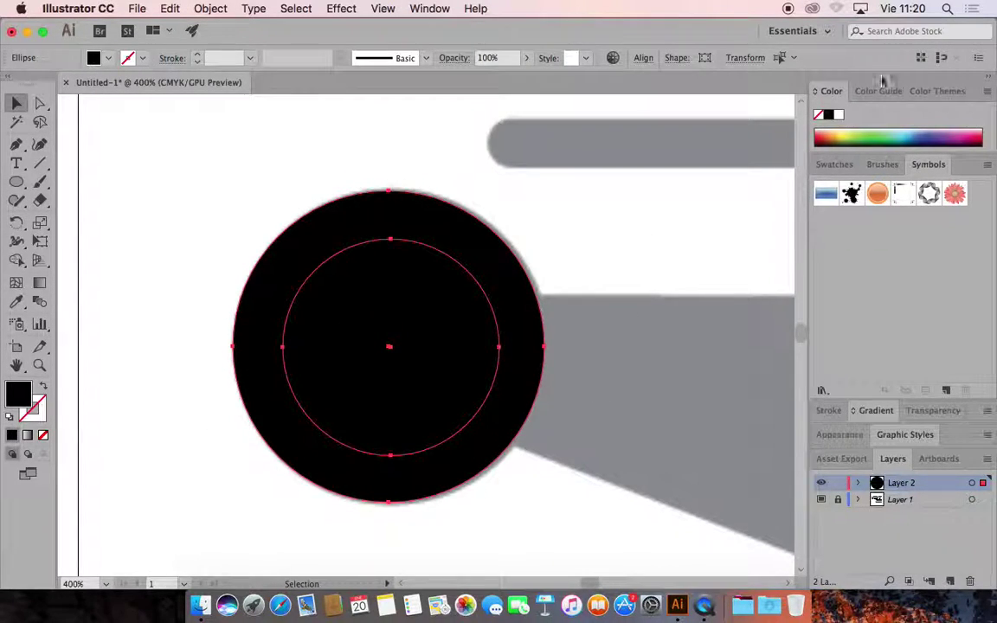
pyautogui.click(644, 58)
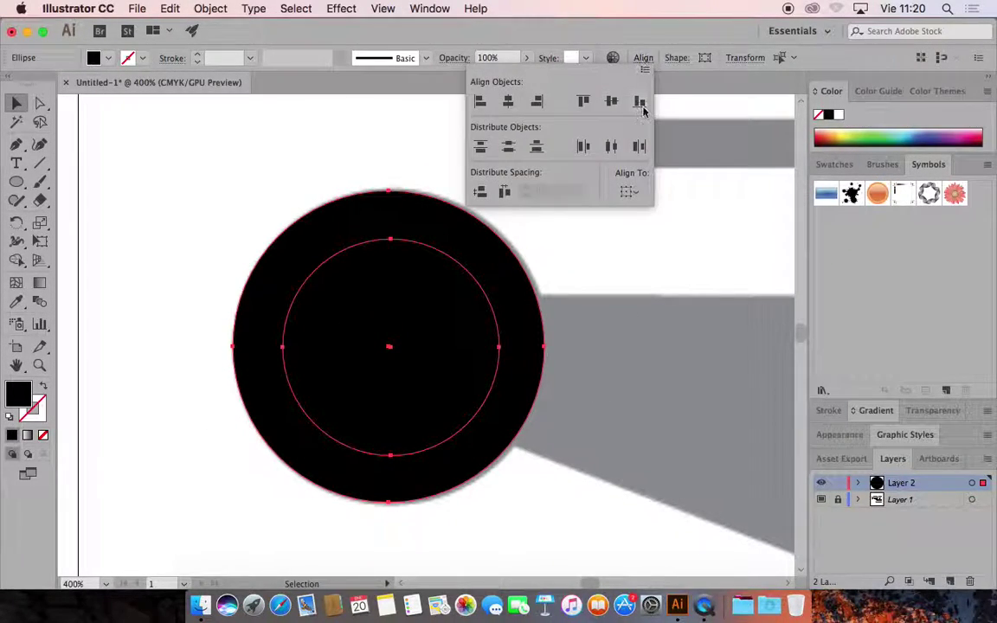
pyautogui.click(639, 197)
pyautogui.click(661, 211)
pyautogui.click(610, 102)
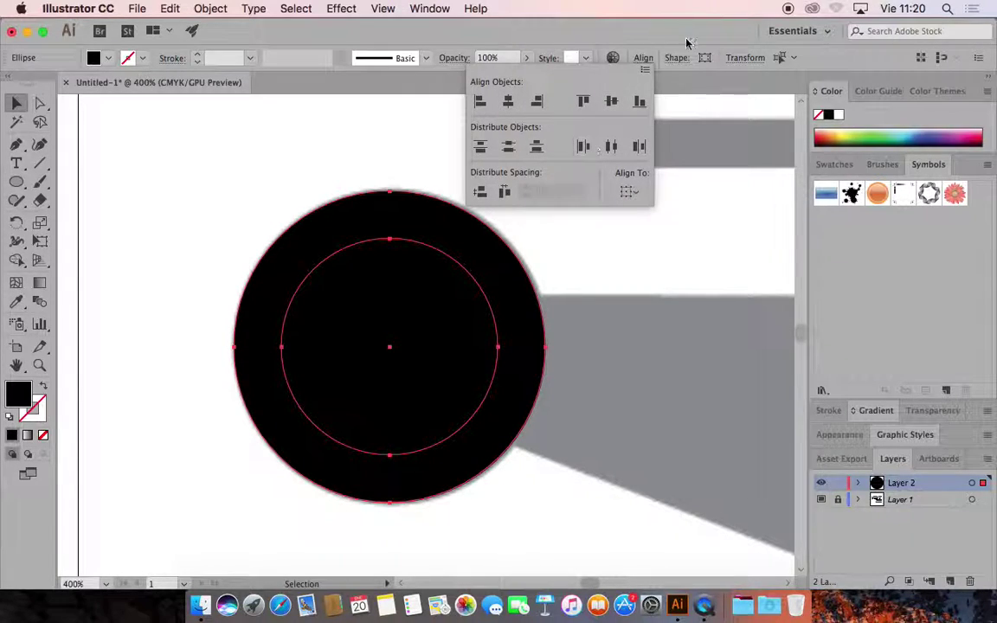
# Turn the two circles into a ring with the Pathfinder's Exclude shape mode and deselect it
pyautogui.click(432, 8)
pyautogui.scroll(-5, 468, 433)
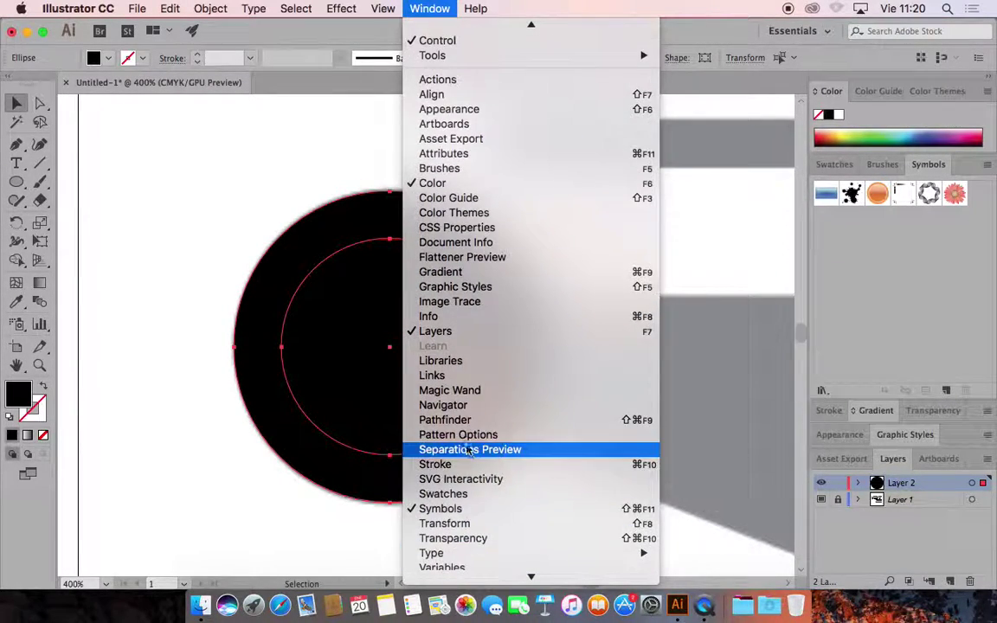
pyautogui.click(445, 420)
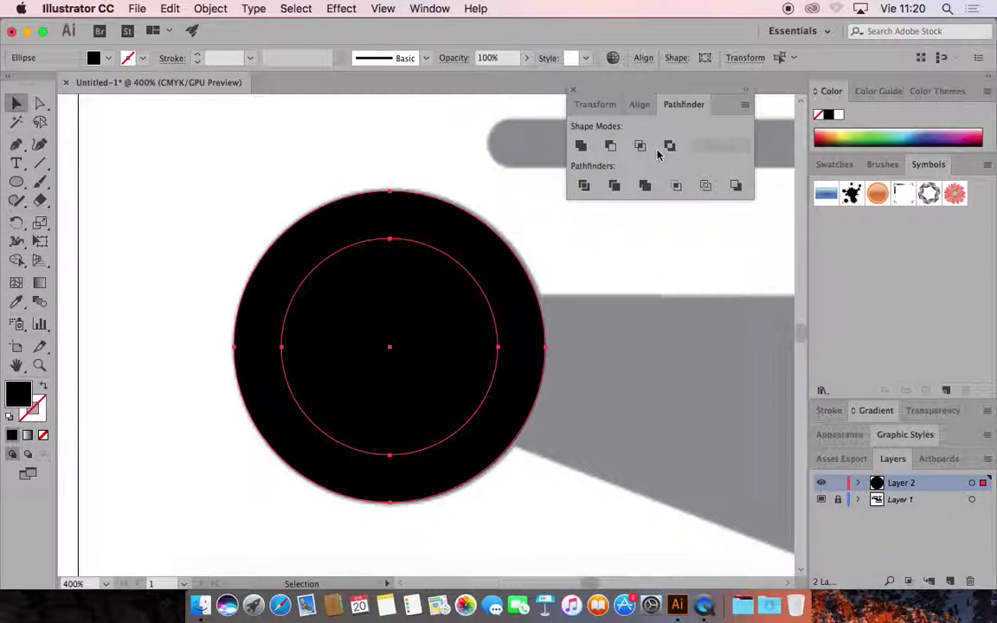
pyautogui.click(669, 146)
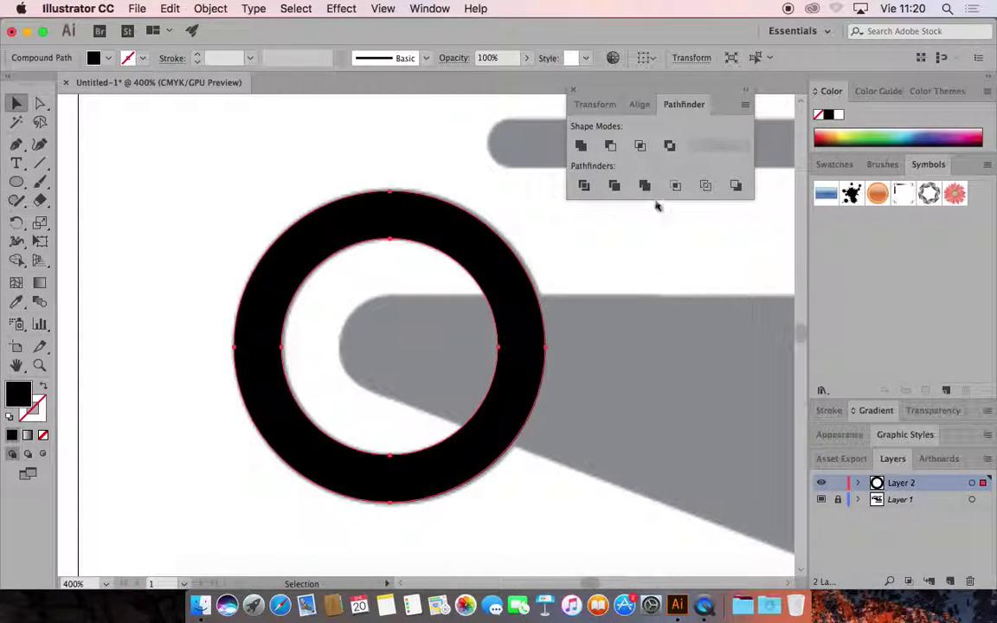
pyautogui.click(609, 414)
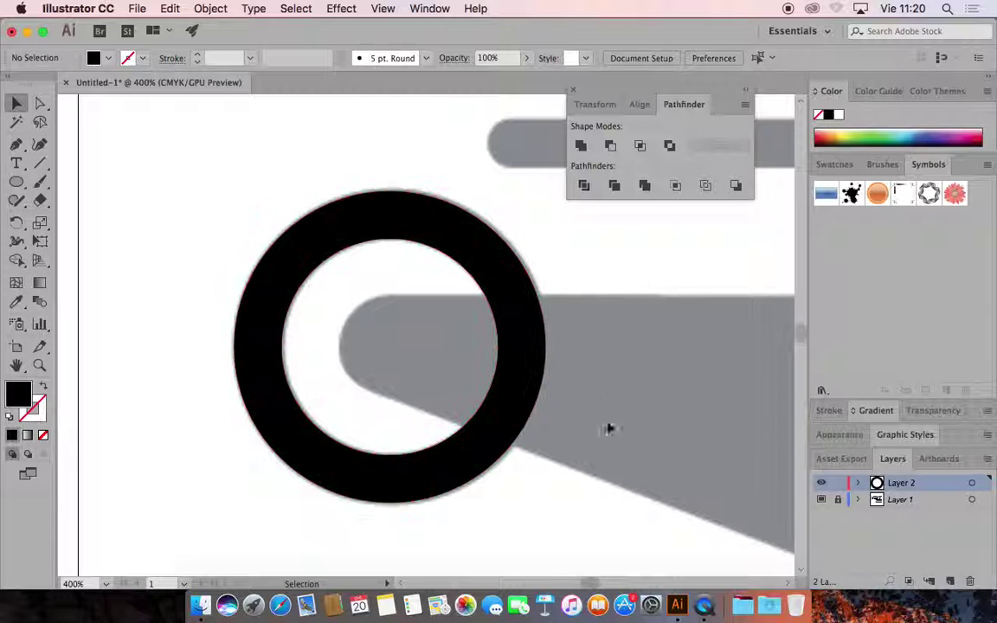
# Draw a small black circle over the rounded end of the tail boom inside the rotor ring
pyautogui.press('z')
pyautogui.keyDown('alt'); pyautogui.click(590, 432); pyautogui.keyUp('alt')
pyautogui.keyDown('alt'); pyautogui.click(590, 432); pyautogui.keyUp('alt')
pyautogui.moveTo(606, 327); pyautogui.dragTo(501, 368)
pyautogui.moveTo(234, 332); pyautogui.dragTo(370, 307)
pyautogui.click(407, 313)
pyautogui.click(412, 315)
pyautogui.press('l')
pyautogui.moveTo(250, 264); pyautogui.dragTo(348, 331)
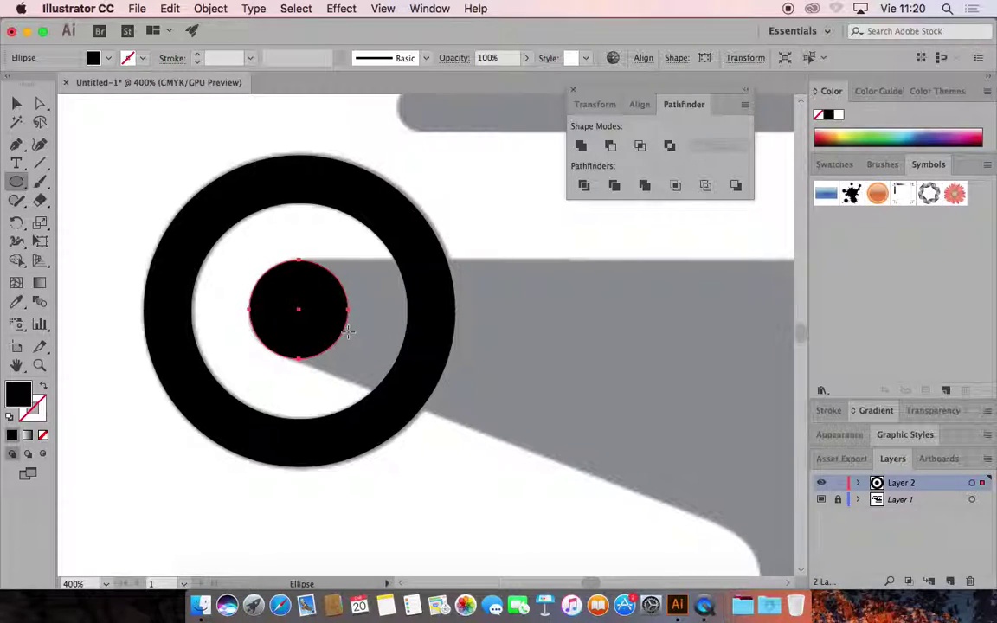
# Show the rulers and place a vertical guide through the small circle's centre and a horizontal guide along the fuselage's upper edge
pyautogui.press('v')
pyautogui.press('super+r')
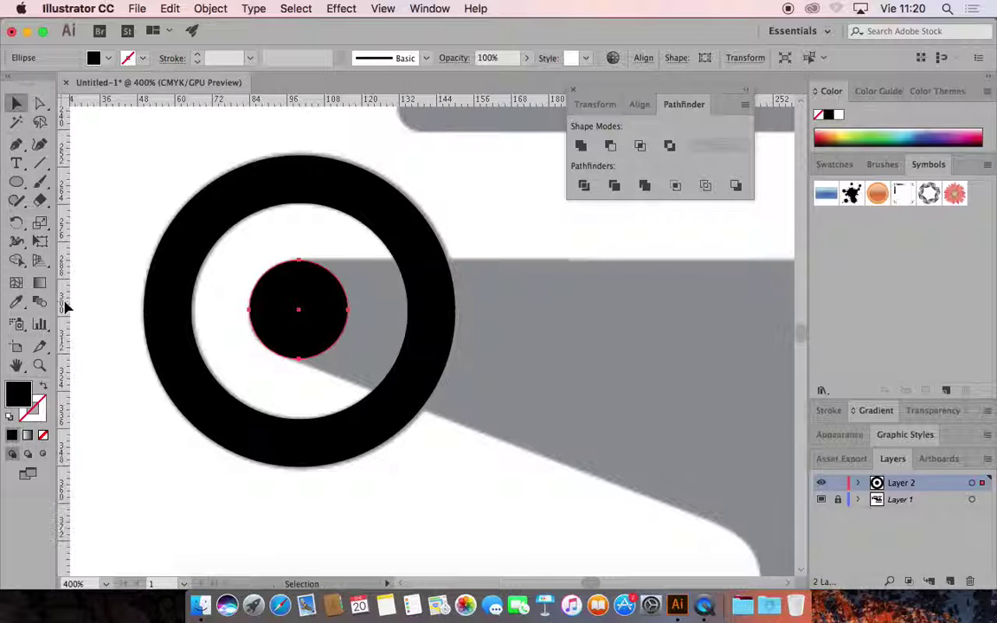
pyautogui.moveTo(65, 305); pyautogui.dragTo(298, 310)
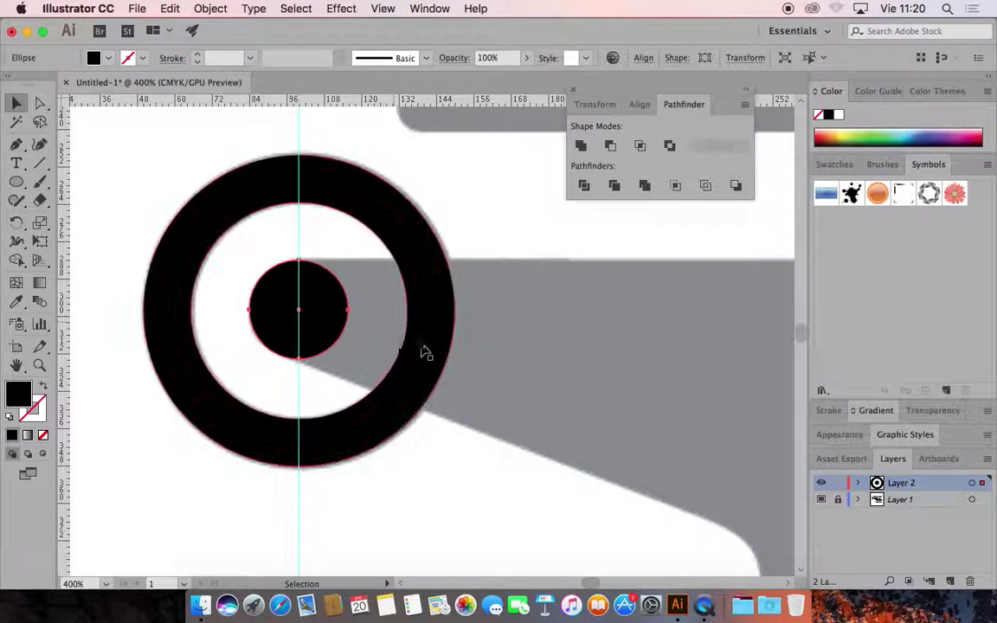
pyautogui.press('z')
pyautogui.keyDown('alt'); pyautogui.click(412, 327); pyautogui.keyUp('alt')
pyautogui.press('space')
pyautogui.moveTo(502, 337); pyautogui.dragTo(444, 346)
pyautogui.keyDown('alt'); pyautogui.click(438, 355); pyautogui.keyUp('alt')
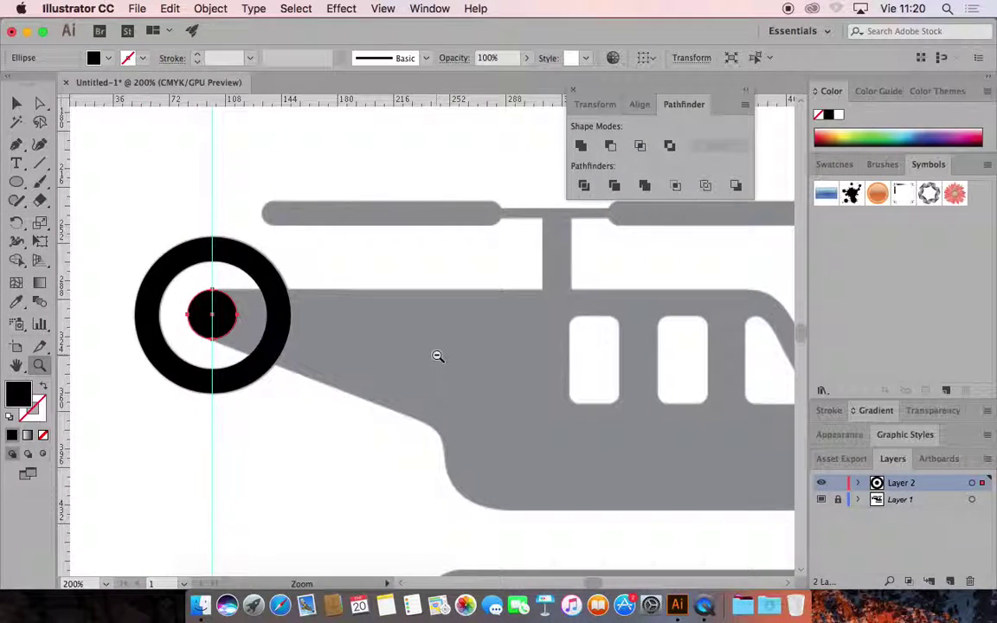
pyautogui.moveTo(553, 357); pyautogui.dragTo(512, 356)
pyautogui.moveTo(472, 102); pyautogui.dragTo(169, 293)
# Deselect the circle and trace a Pen path from its top along the fuselage's upper edge and around the curve above the windscreen
pyautogui.press('p')
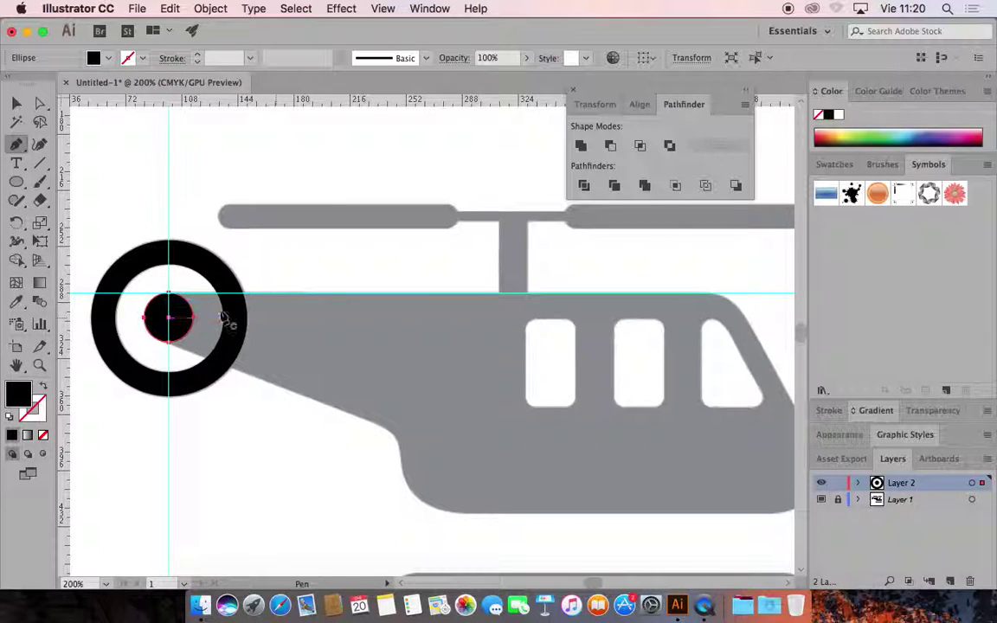
pyautogui.press('v')
pyautogui.click(281, 264)
pyautogui.click(183, 319)
pyautogui.click(266, 260)
pyautogui.press('p')
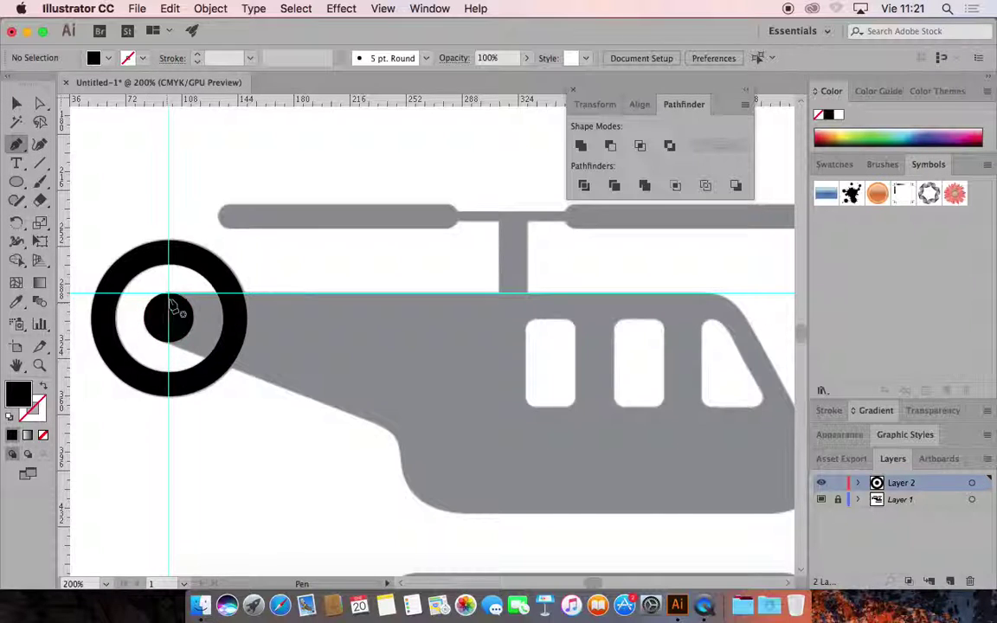
pyautogui.click(170, 295)
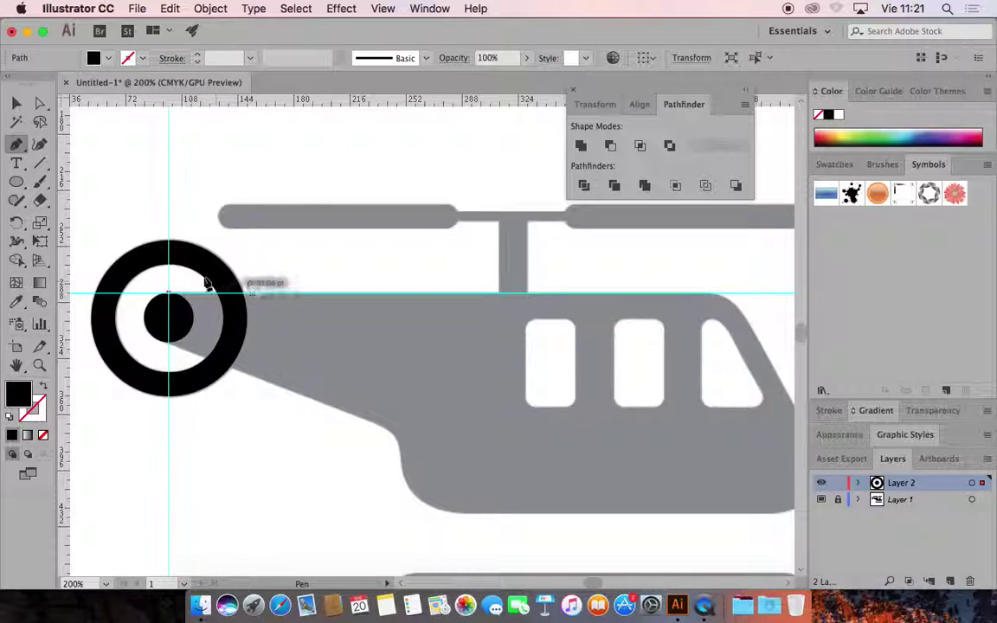
pyautogui.click(690, 293)
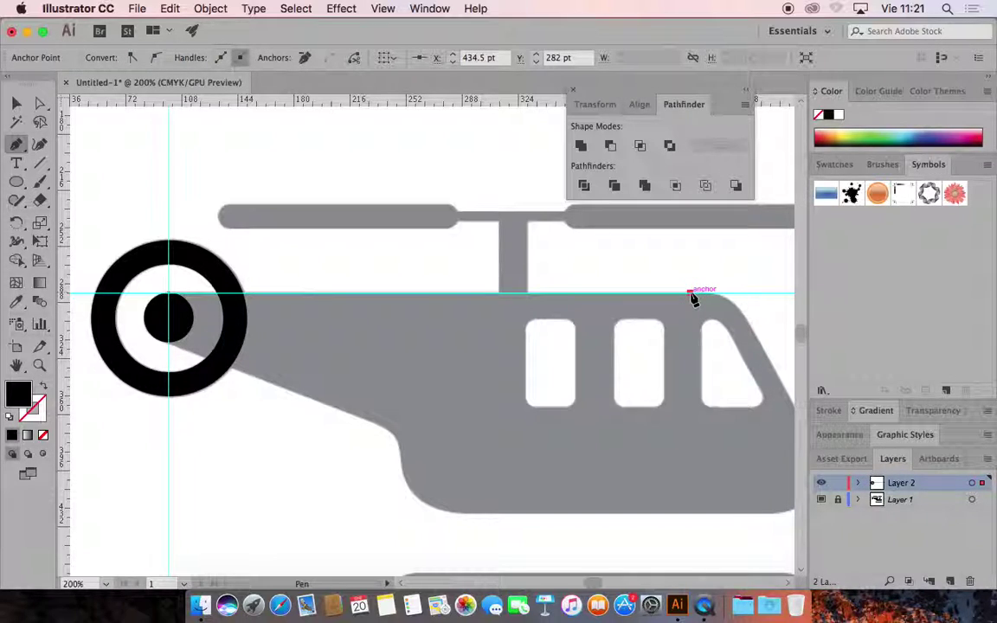
pyautogui.click(700, 294)
pyautogui.moveTo(701, 293)
pyautogui.mouseDown()
pyautogui.moveTo(718, 293)
pyautogui.moveTo(707, 295)
pyautogui.mouseUp()
pyautogui.moveTo(729, 307); pyautogui.dragTo(619, 292)
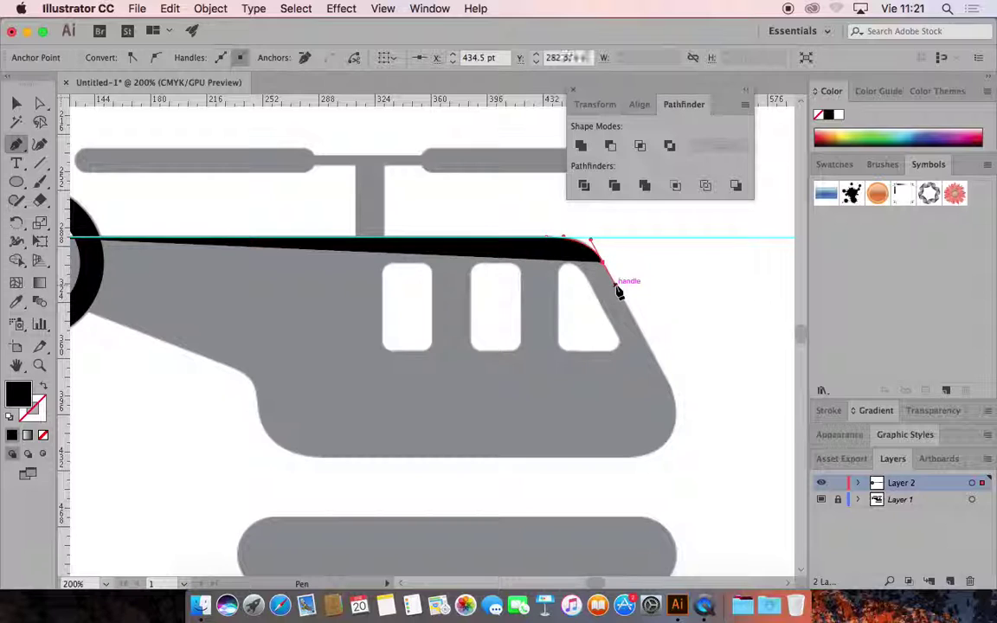
# Continue the fuselage path down the slanted nose, around its lower curve and along the straight underside
pyautogui.click(666, 379)
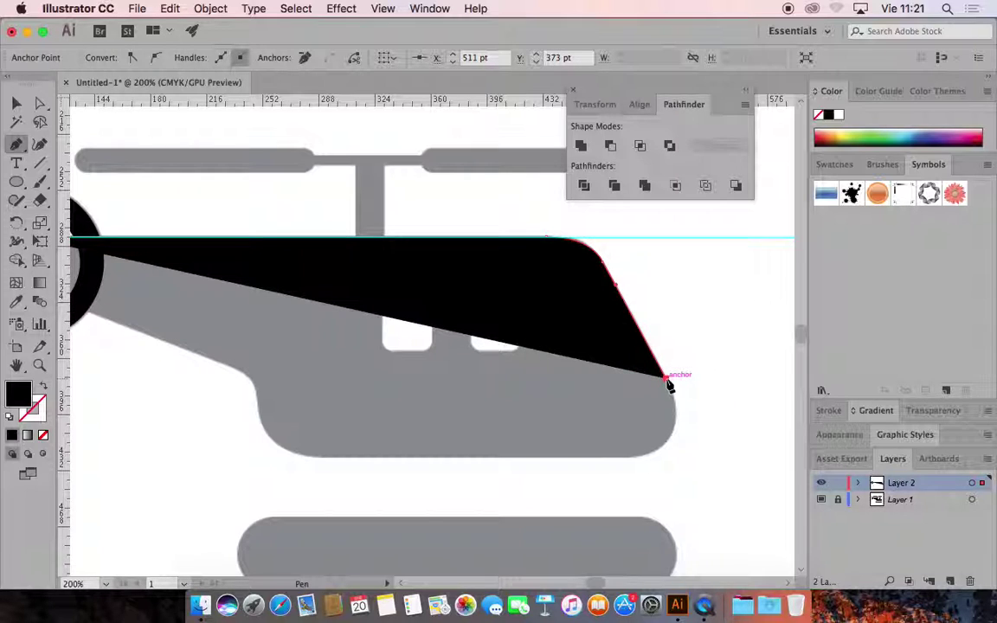
pyautogui.moveTo(670, 386); pyautogui.dragTo(682, 412)
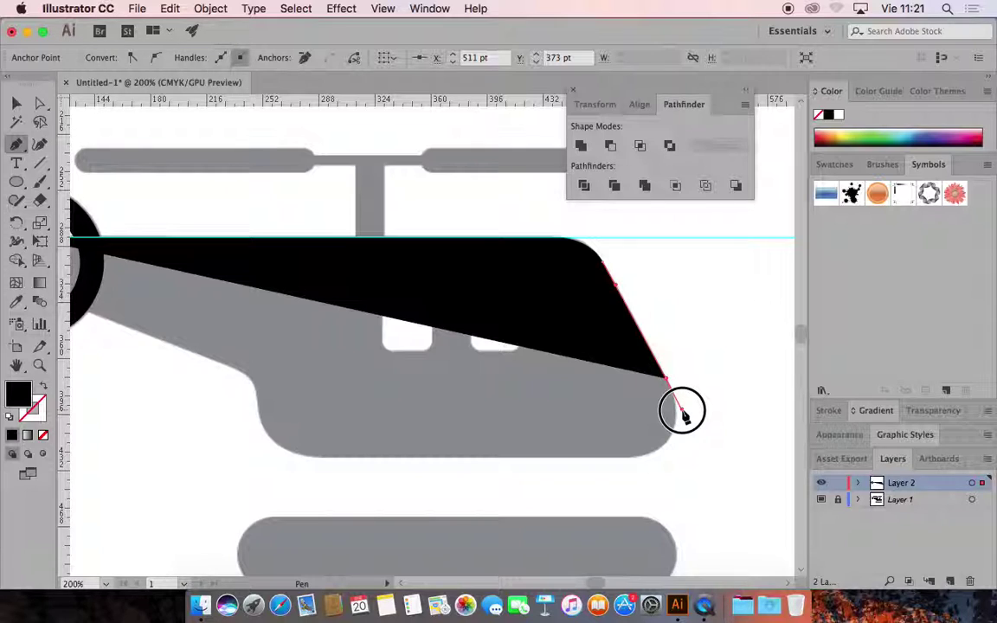
pyautogui.moveTo(683, 413); pyautogui.dragTo(686, 418)
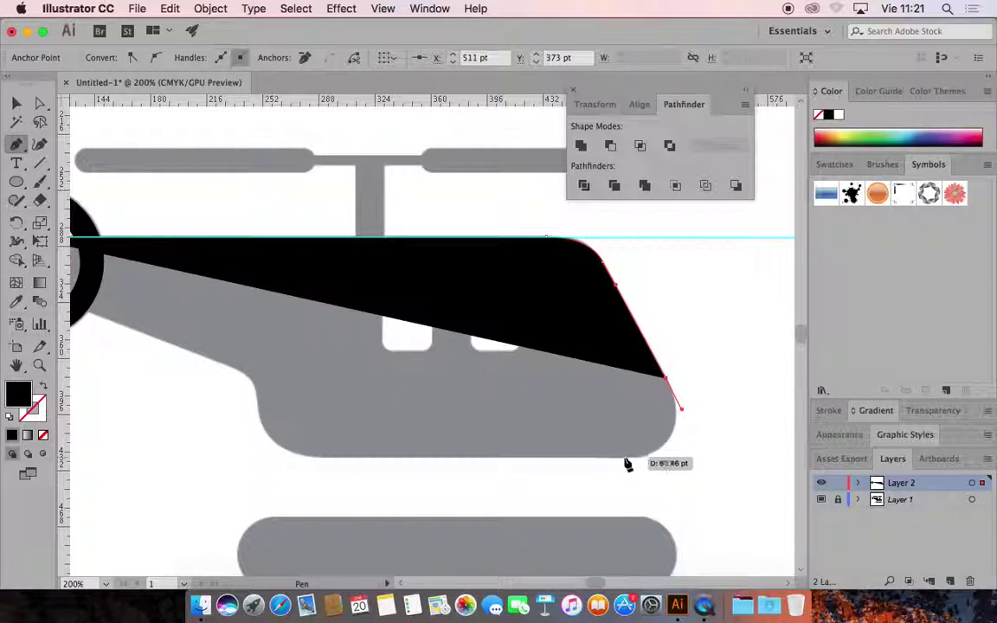
pyautogui.moveTo(617, 457); pyautogui.dragTo(547, 461)
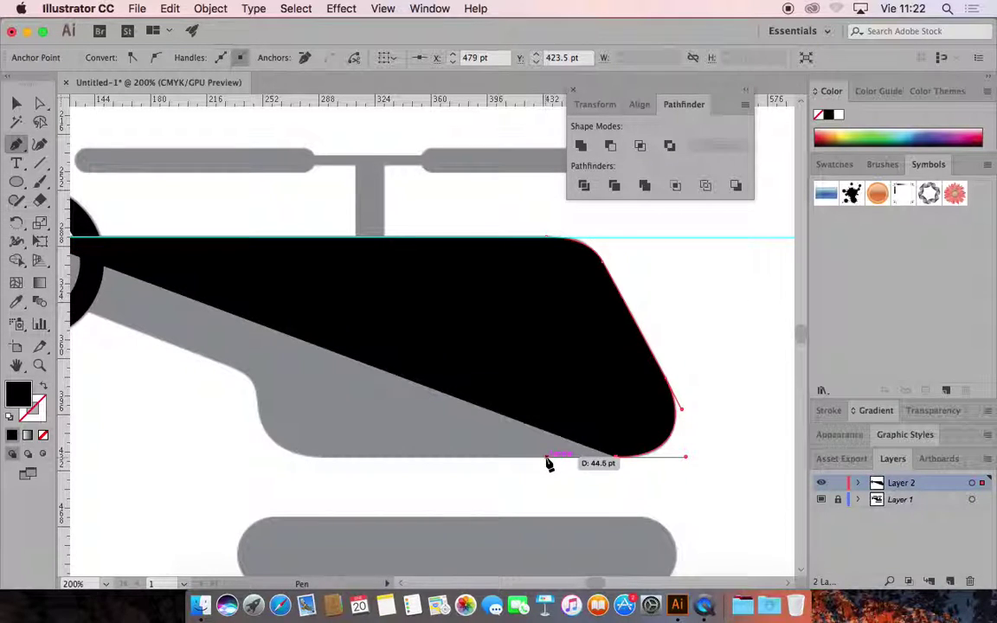
pyautogui.click(326, 458)
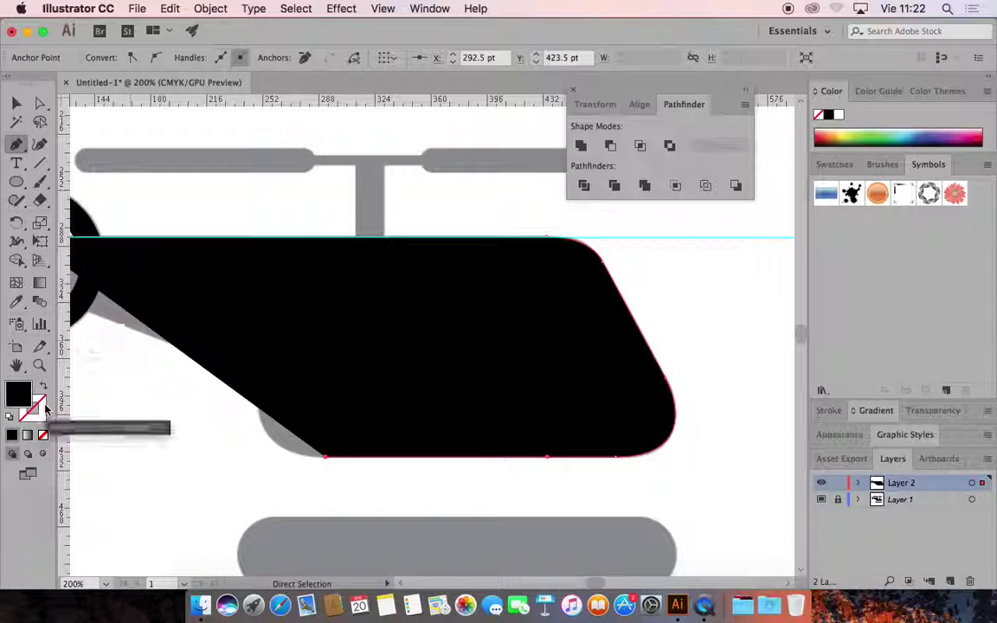
# Swap the path's fill and stroke to a black outline without fill, and trace the rear lower curves up to the tail boom
pyautogui.hotkey('shift', 'x')
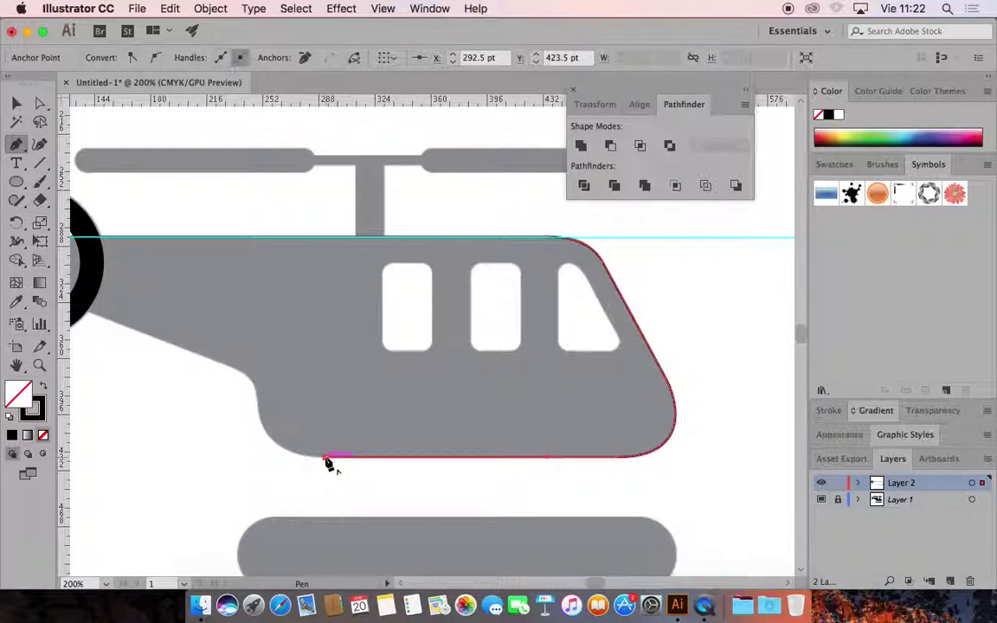
pyautogui.moveTo(327, 459); pyautogui.dragTo(289, 460)
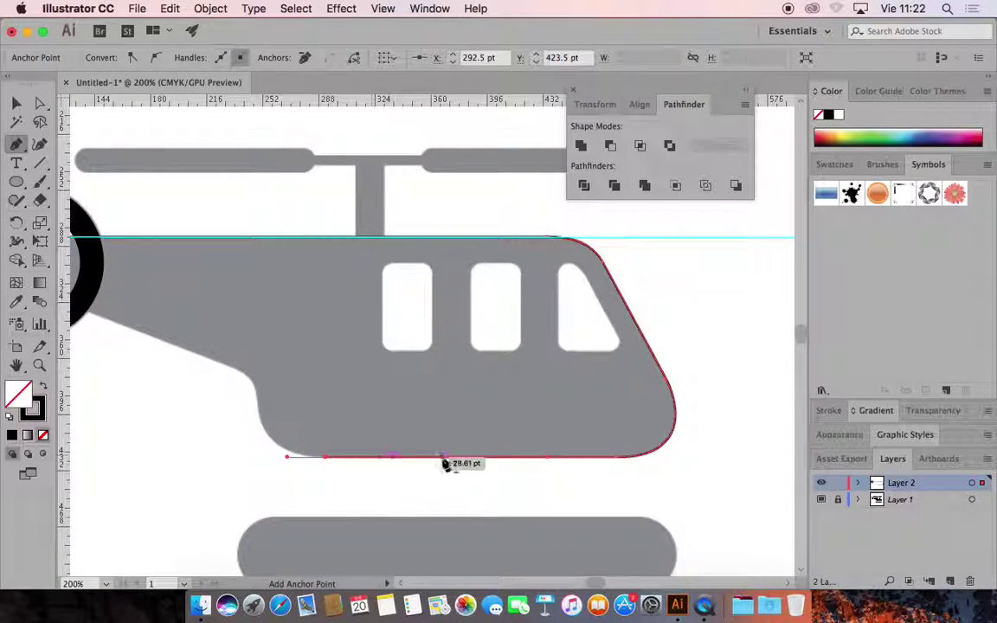
pyautogui.moveTo(262, 431); pyautogui.dragTo(185, 353)
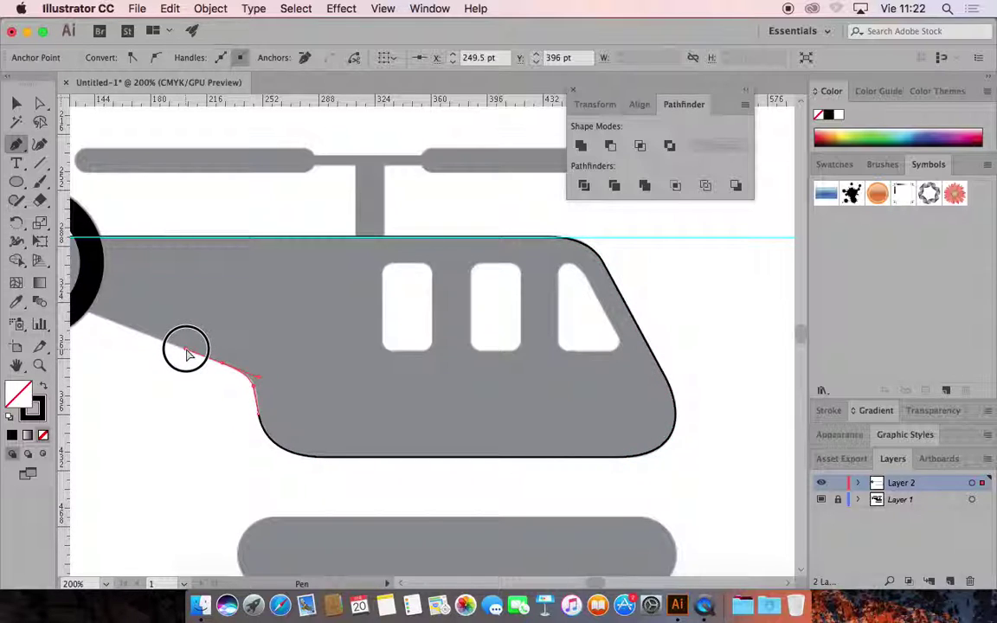
pyautogui.click(185, 355)
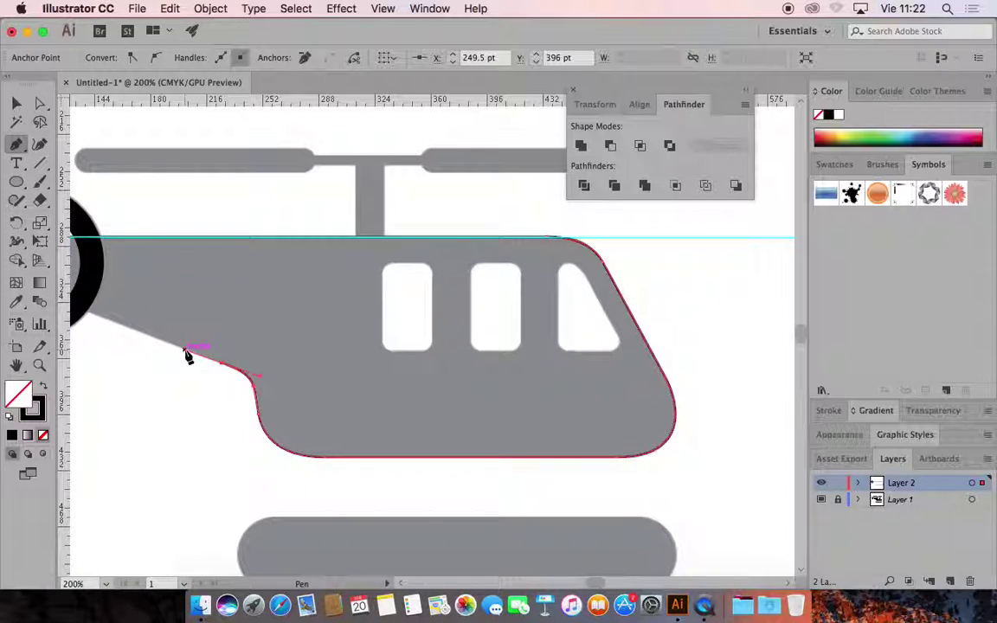
# Complete the fuselage path with a straight line along the tail boom's underside to the small circle's lower edge, and close it at the circle's top
pyautogui.moveTo(261, 349); pyautogui.dragTo(443, 381)
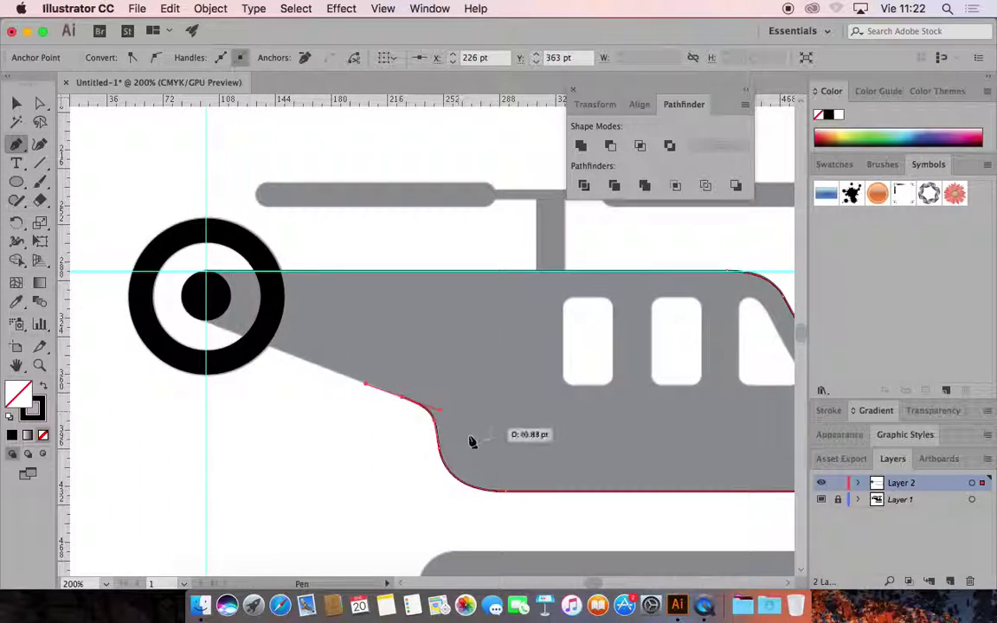
pyautogui.keyDown('super'); pyautogui.click(231, 332); pyautogui.keyUp('super')
pyautogui.moveTo(231, 331); pyautogui.dragTo(312, 375)
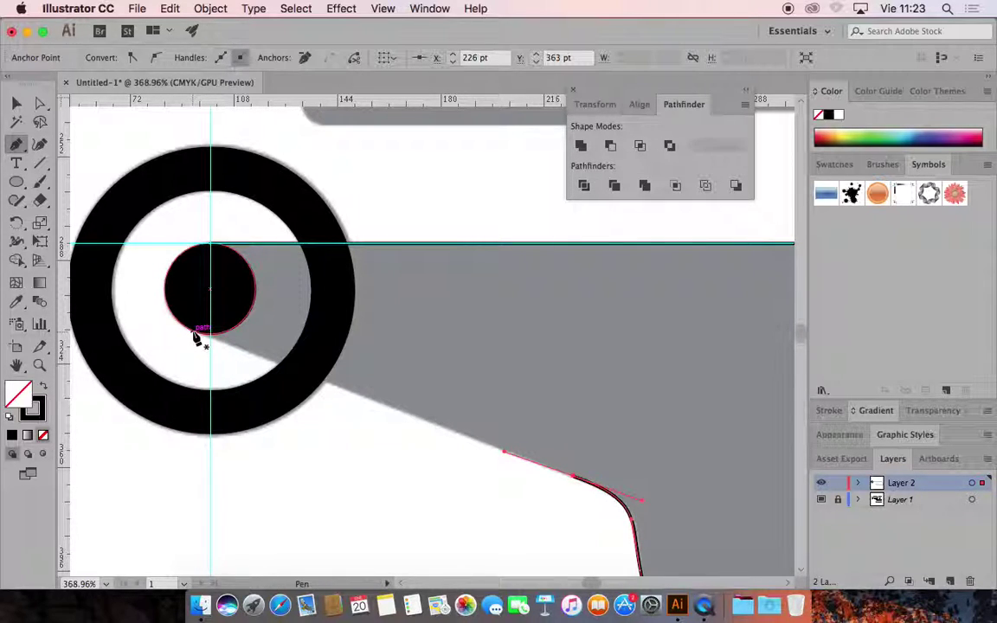
pyautogui.click(192, 331)
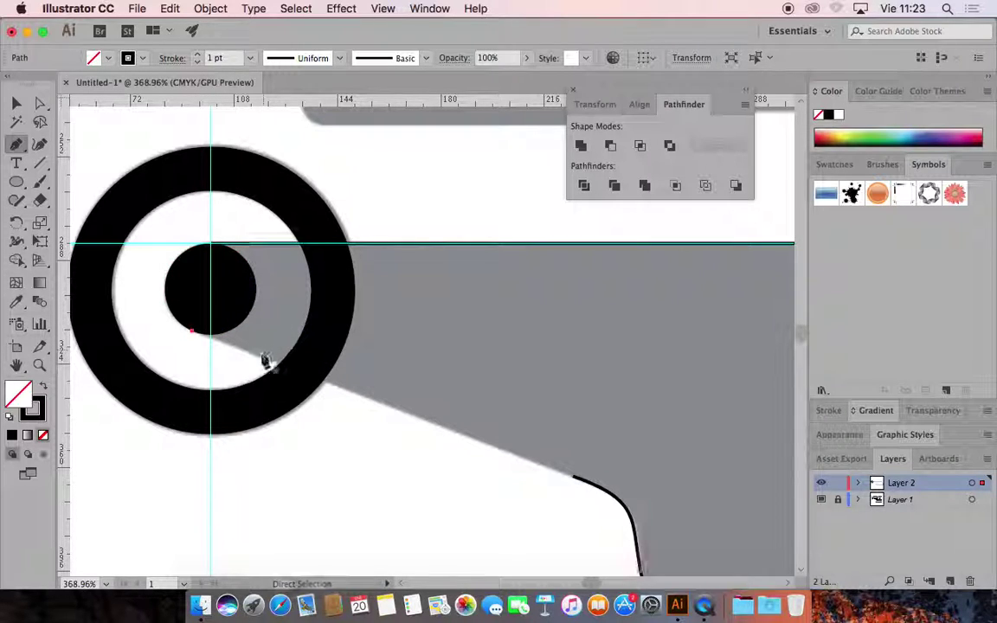
pyautogui.click(574, 477)
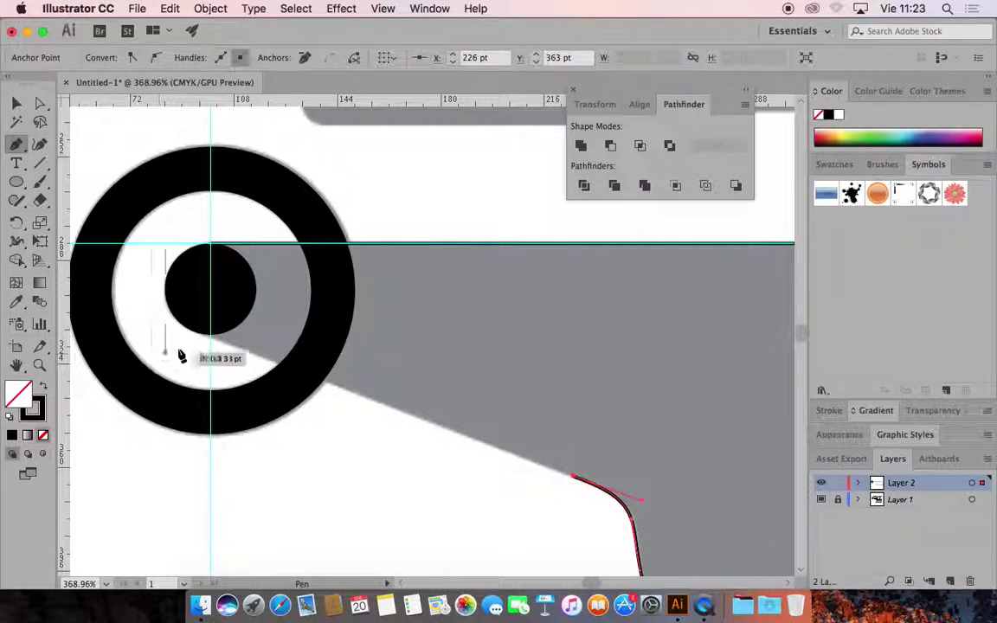
pyautogui.click(192, 330)
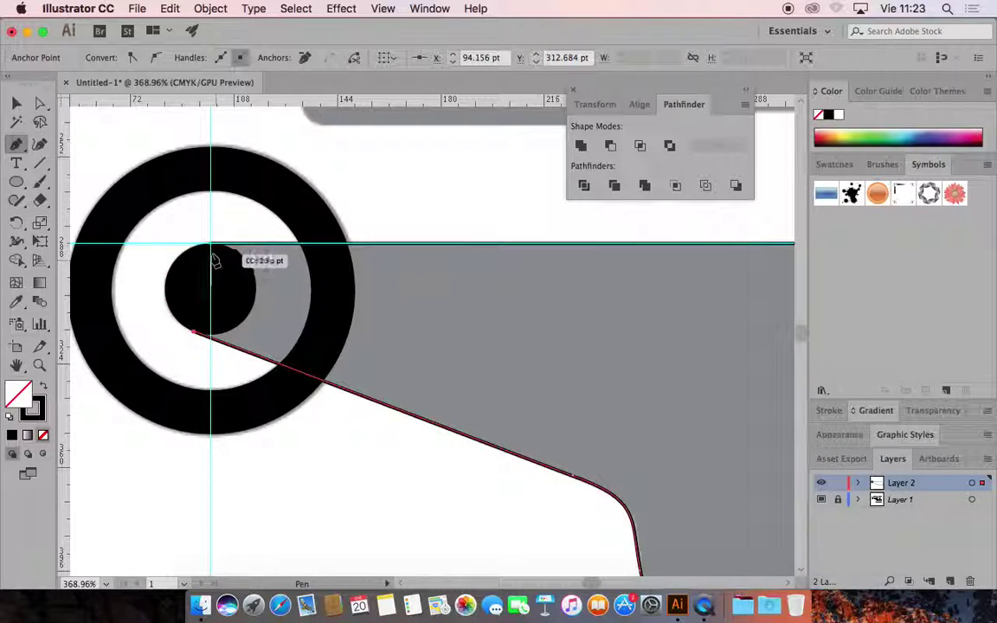
pyautogui.click(209, 246)
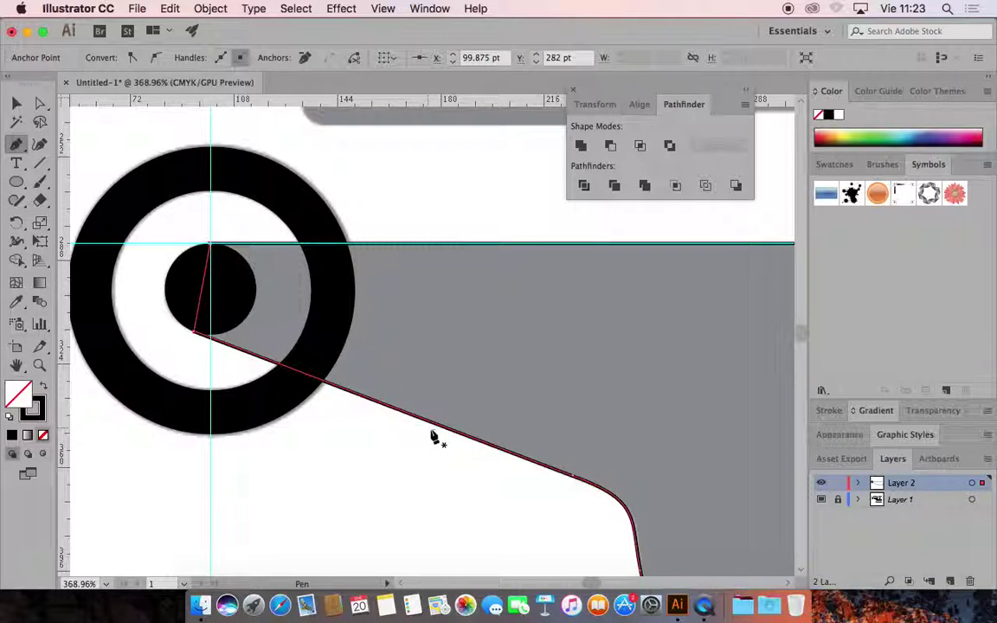
pyautogui.press('v')
pyautogui.click(419, 506)
# Examine the fuselage outline and the anchor points and handles along its slanted nose
pyautogui.moveTo(564, 512); pyautogui.dragTo(463, 482)
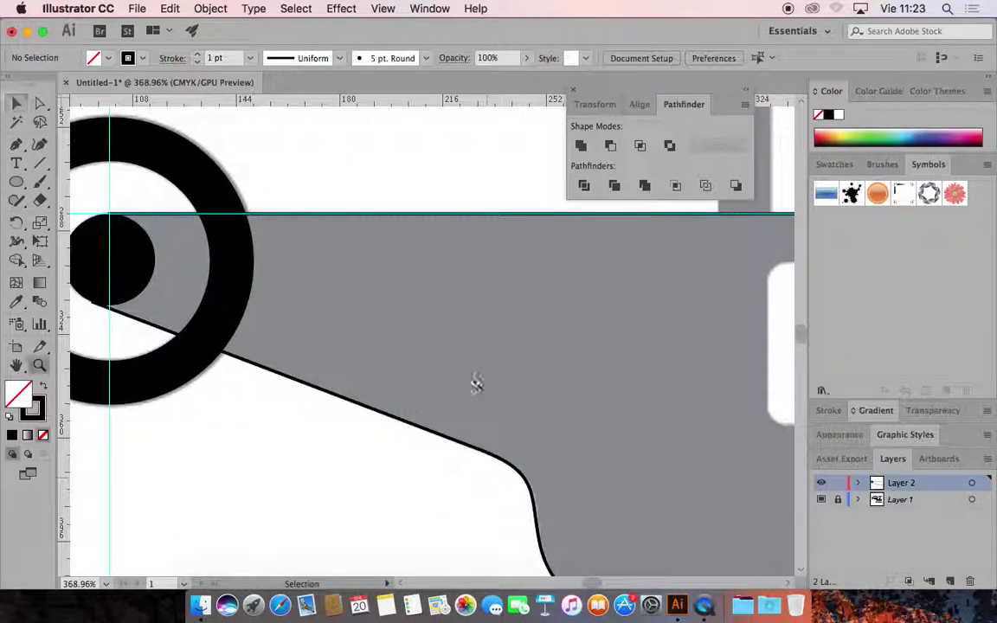
pyautogui.keyDown('alt'); pyautogui.click(477, 383); pyautogui.keyUp('alt')
pyautogui.keyDown('alt'); pyautogui.click(475, 384); pyautogui.keyUp('alt')
pyautogui.moveTo(525, 330); pyautogui.dragTo(433, 356)
pyautogui.moveTo(502, 378)
pyautogui.mouseDown()
pyautogui.moveTo(480, 372)
pyautogui.moveTo(496, 373)
pyautogui.mouseUp()
pyautogui.press('a')
pyautogui.moveTo(653, 373); pyautogui.dragTo(489, 366)
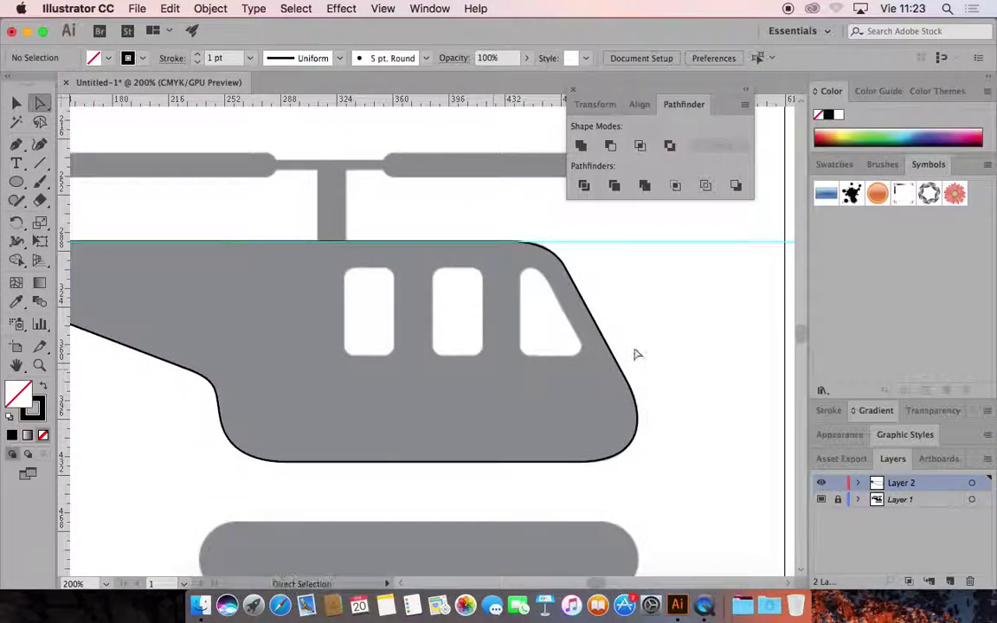
pyautogui.click(621, 365)
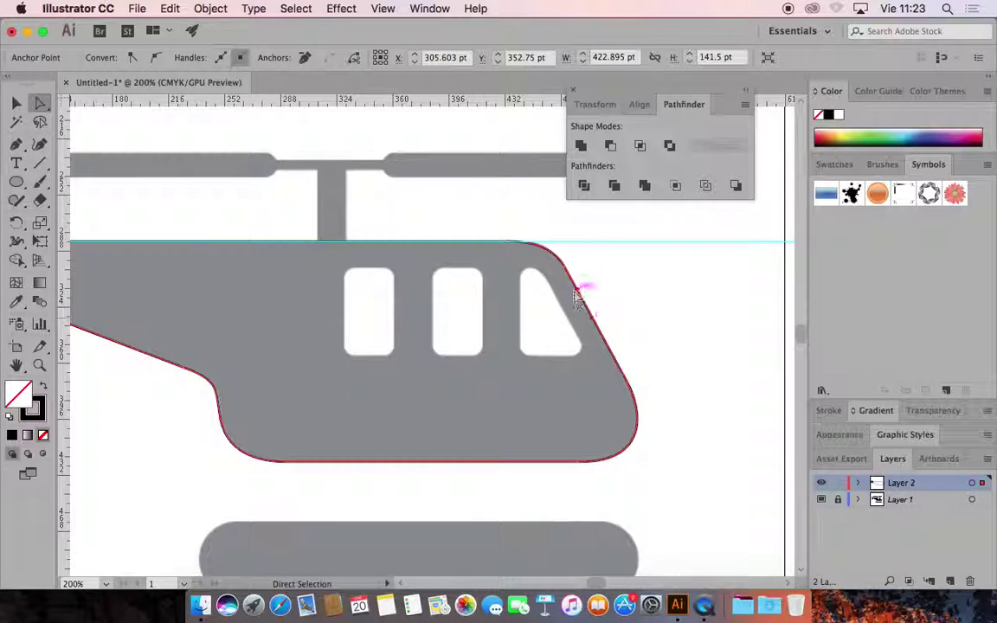
pyautogui.click(630, 385)
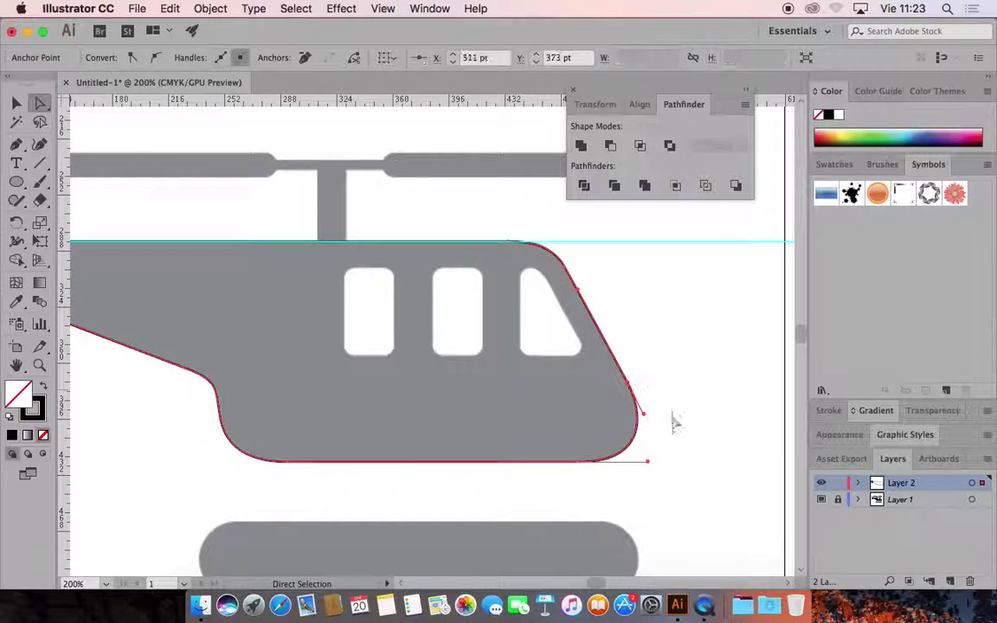
pyautogui.click(565, 499)
# Switch to Outline view and move the fuselage path's lower tail anchor slightly outward onto the small circle's edge
pyautogui.hscroll(-7, 542, 478)
pyautogui.scroll(2, 542, 478)
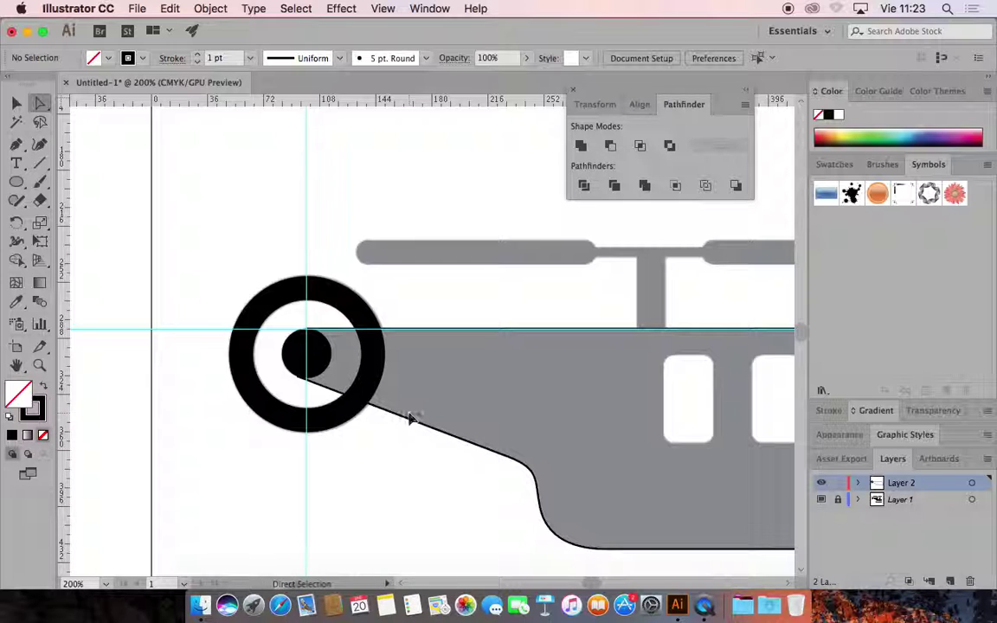
pyautogui.press('super+y')
pyautogui.click(335, 368)
pyautogui.click(418, 350)
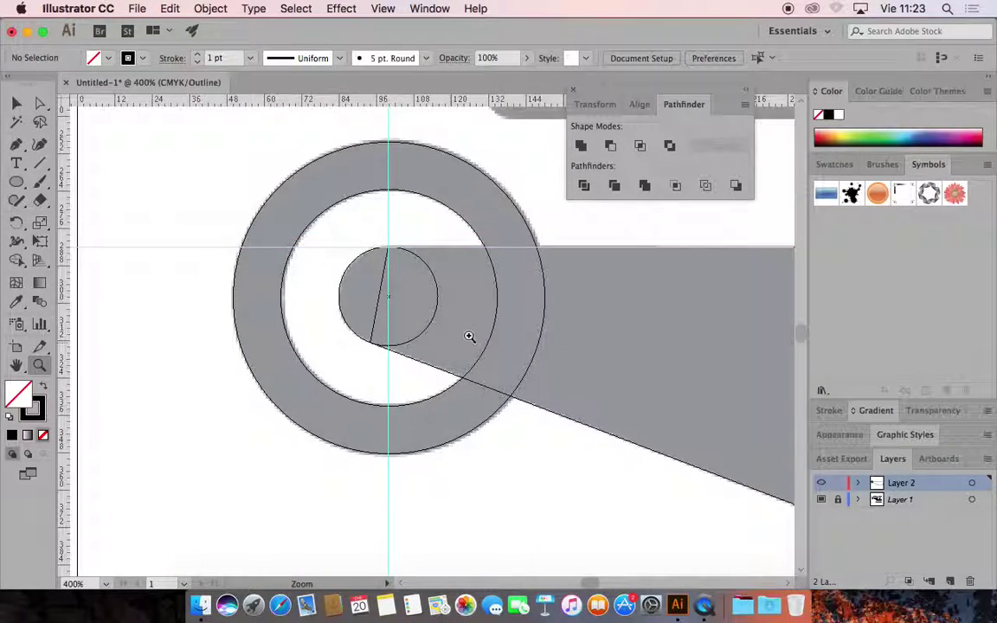
pyautogui.click(472, 339)
pyautogui.click(472, 338)
pyautogui.moveTo(313, 305); pyautogui.dragTo(409, 341)
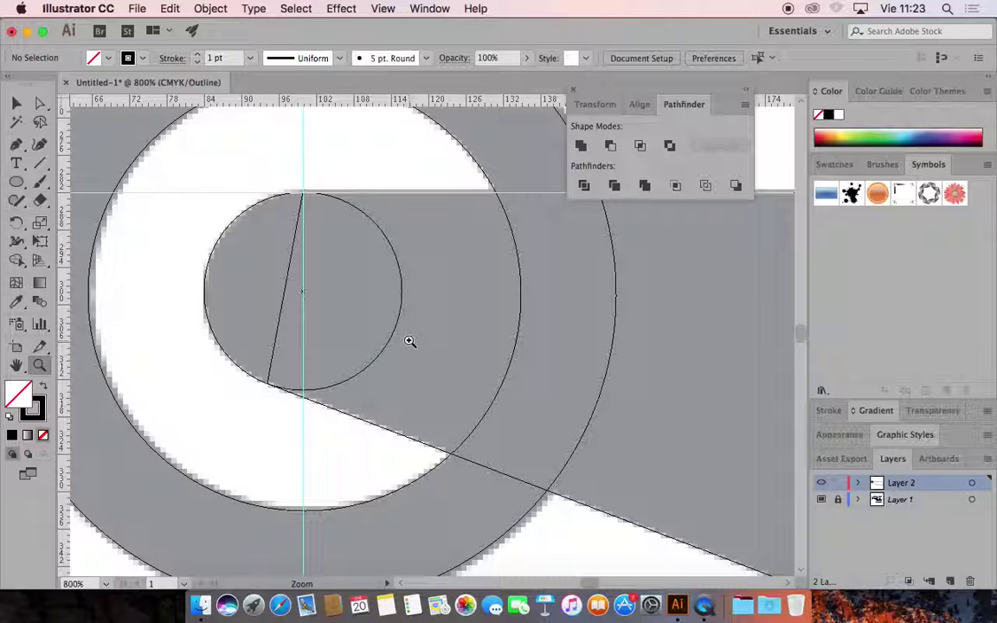
pyautogui.press('a')
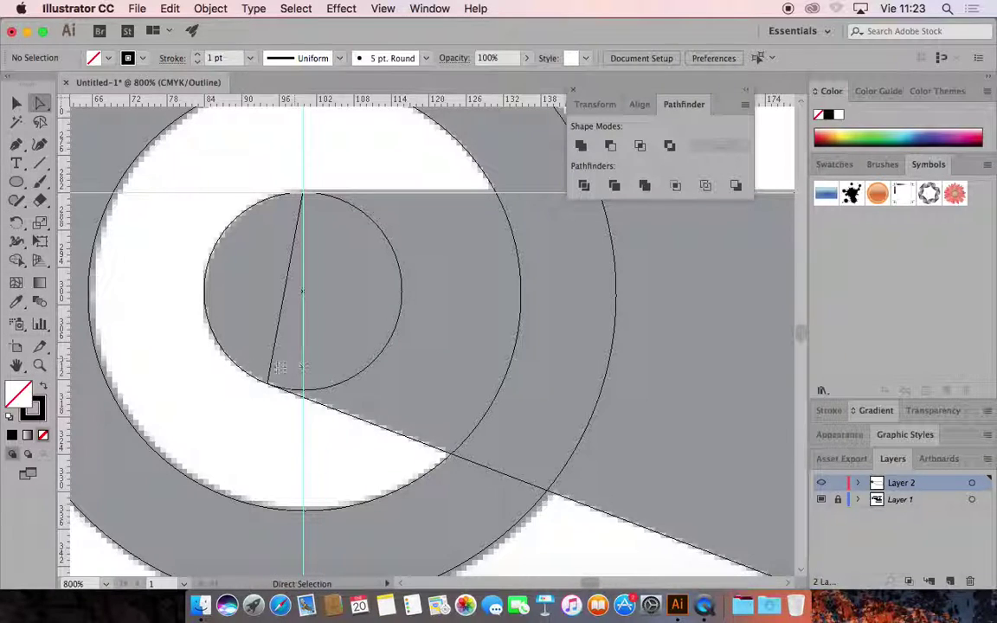
pyautogui.click(267, 384)
pyautogui.moveTo(265, 390)
pyautogui.mouseDown()
pyautogui.moveTo(284, 401)
pyautogui.moveTo(262, 381)
pyautogui.mouseUp()
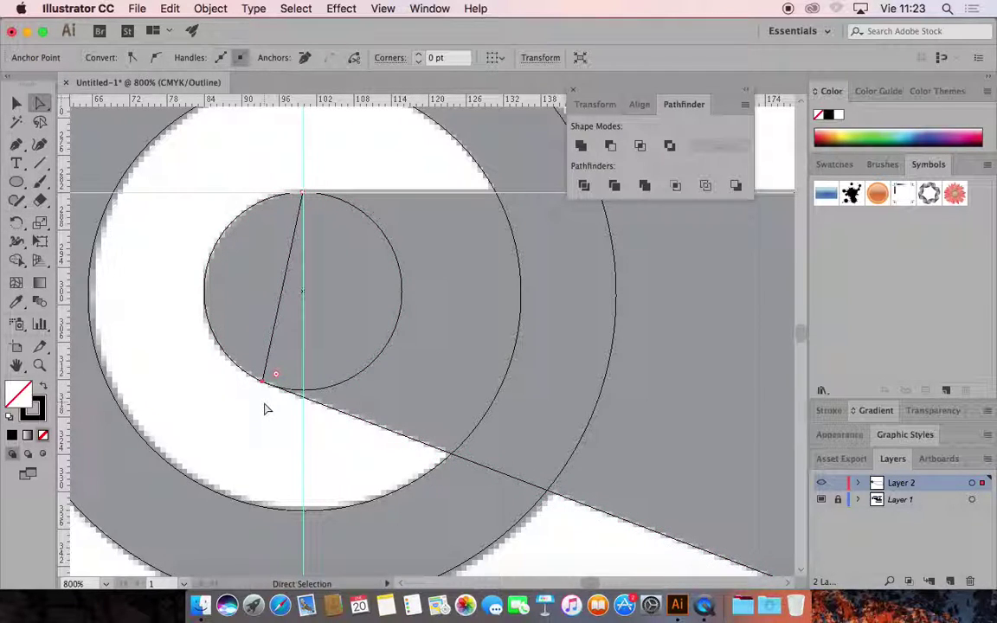
# Select the fuselage path together with the small tail circle and unite them into one shape with Pathfinder
pyautogui.keyDown('alt'); pyautogui.click(479, 373); pyautogui.keyUp('alt')
pyautogui.keyDown('alt'); pyautogui.click(479, 375); pyautogui.keyUp('alt')
pyautogui.keyDown('alt'); pyautogui.click(479, 376); pyautogui.keyUp('alt')
pyautogui.keyDown('alt'); pyautogui.click(477, 375); pyautogui.keyUp('alt')
pyautogui.keyDown('alt'); pyautogui.click(477, 375); pyautogui.keyUp('alt')
pyautogui.moveTo(555, 369); pyautogui.dragTo(455, 390)
pyautogui.press('v')
pyautogui.click(392, 447)
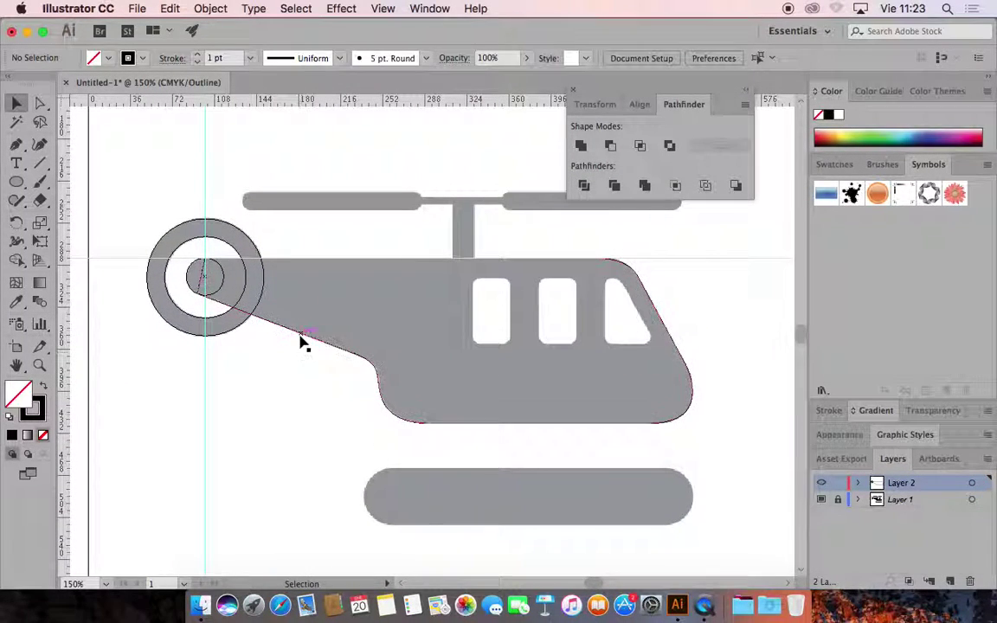
pyautogui.click(304, 340)
pyautogui.keyDown('shift'); pyautogui.click(224, 277); pyautogui.keyUp('shift')
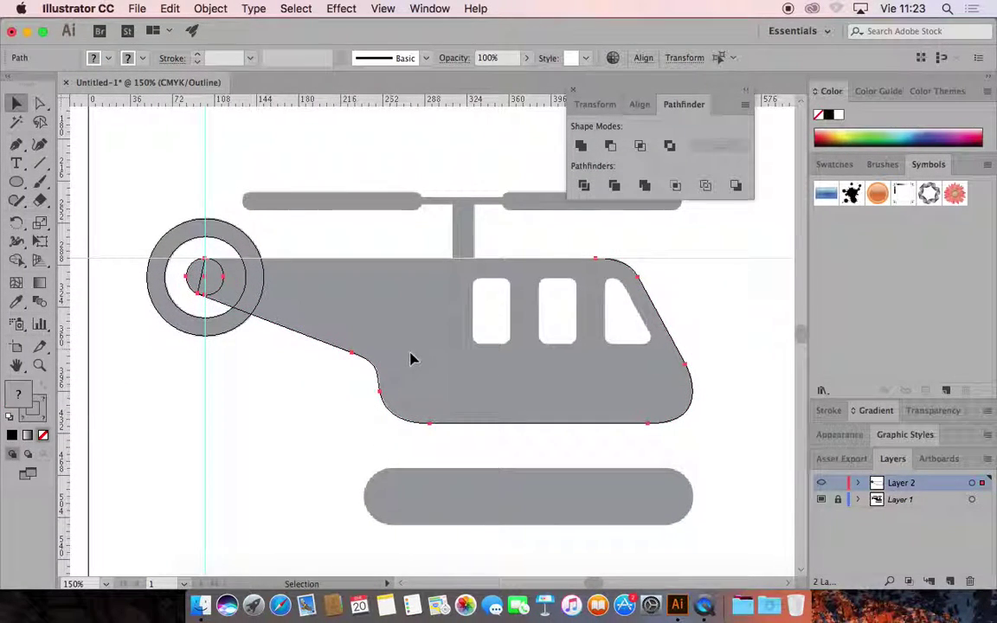
pyautogui.click(581, 148)
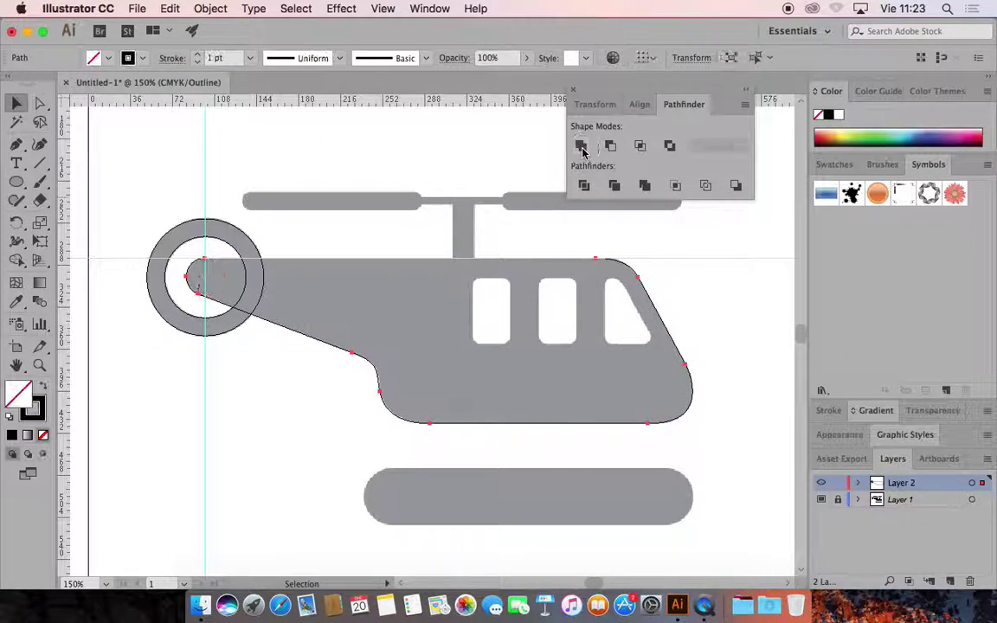
pyautogui.click(683, 297)
# Start a Pen path up the slanted front window's straight rear edge and pull a vertical handle from its upper anchor
pyautogui.press('z')
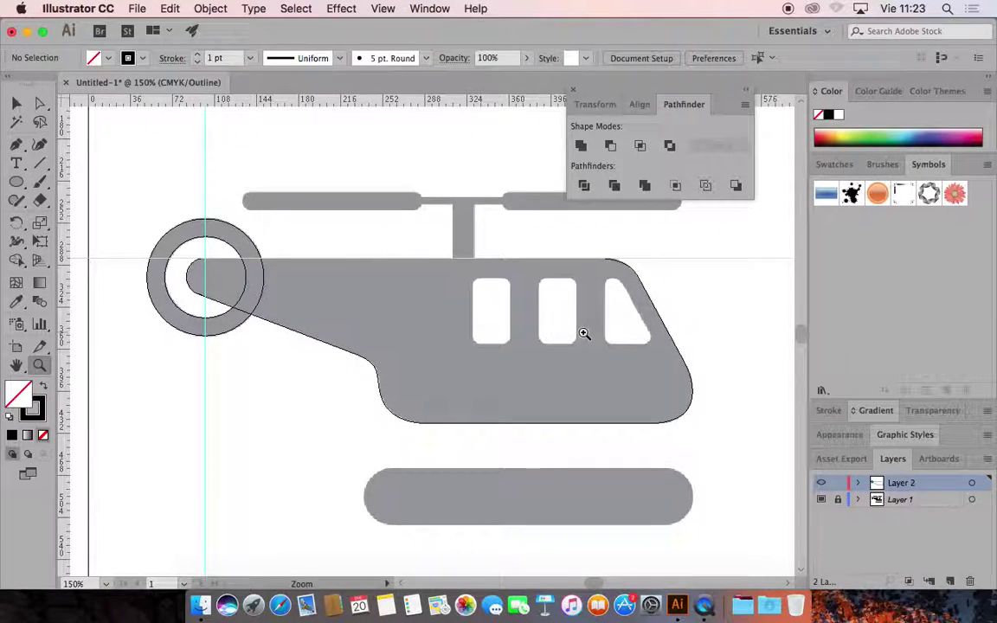
pyautogui.click(580, 334)
pyautogui.click(439, 340)
pyautogui.moveTo(317, 318); pyautogui.dragTo(429, 360)
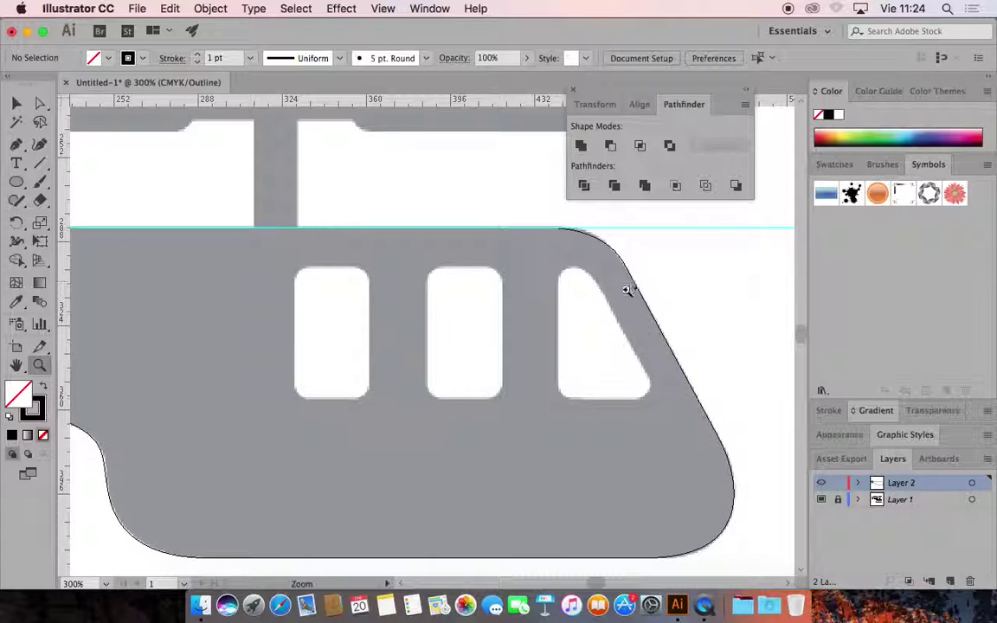
pyautogui.click(602, 320)
pyautogui.click(407, 426)
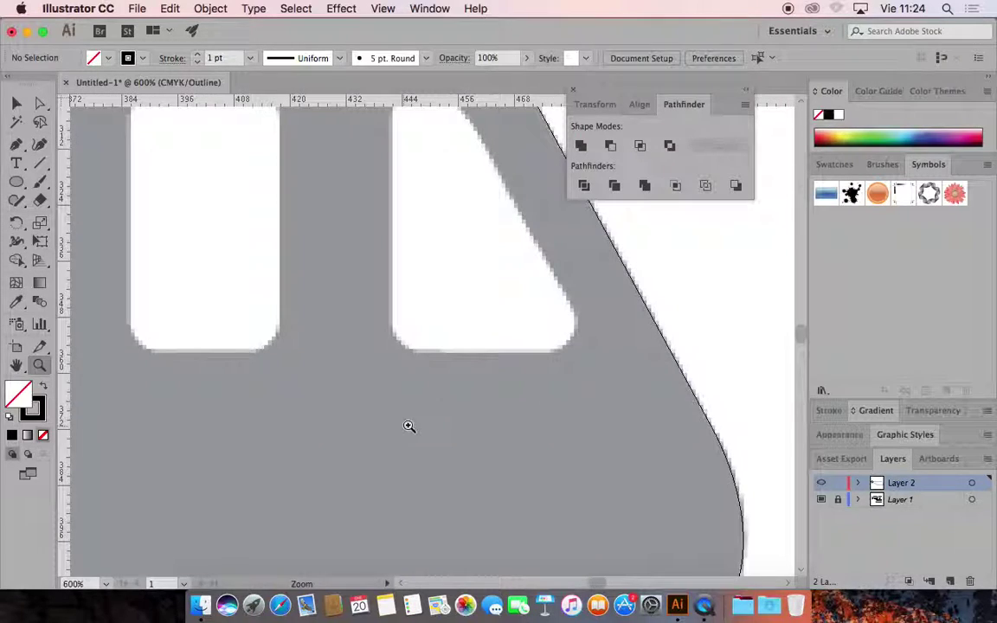
pyautogui.moveTo(475, 241); pyautogui.dragTo(498, 316)
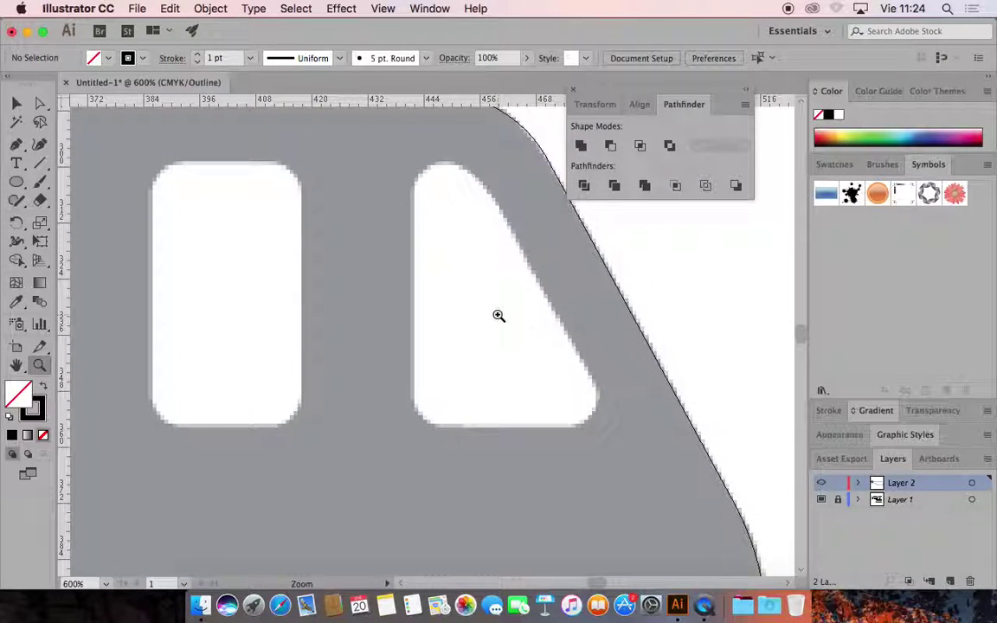
pyautogui.press('p')
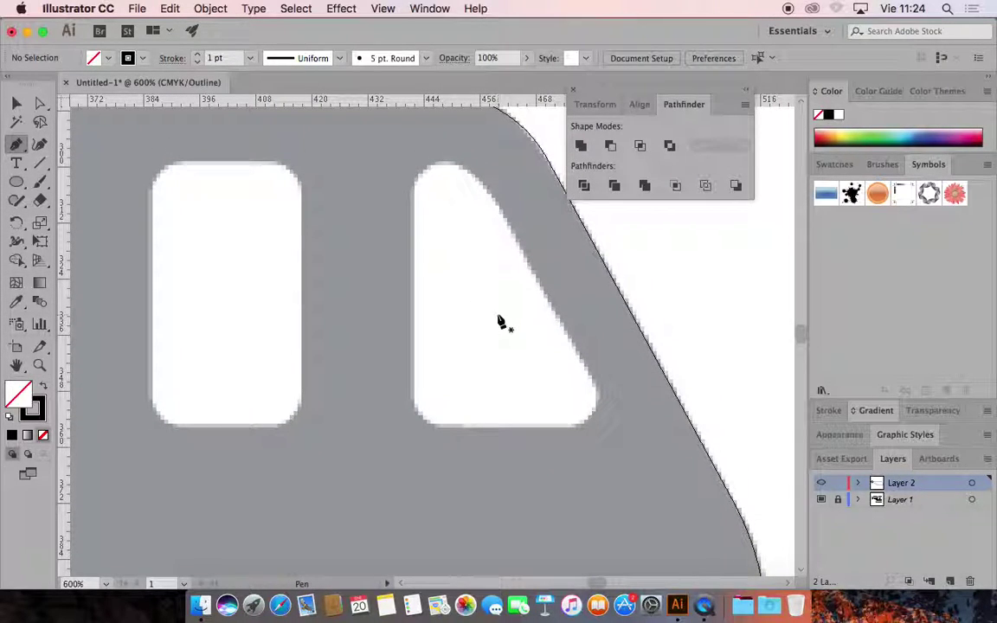
pyautogui.click(413, 395)
pyautogui.click(414, 195)
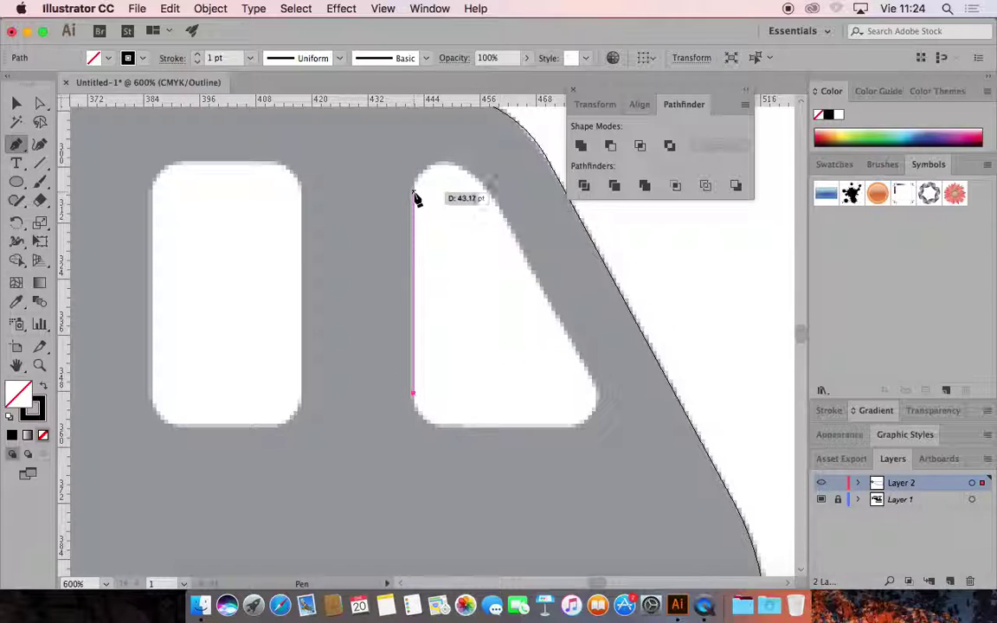
pyautogui.press('super+z')
pyautogui.click(415, 205)
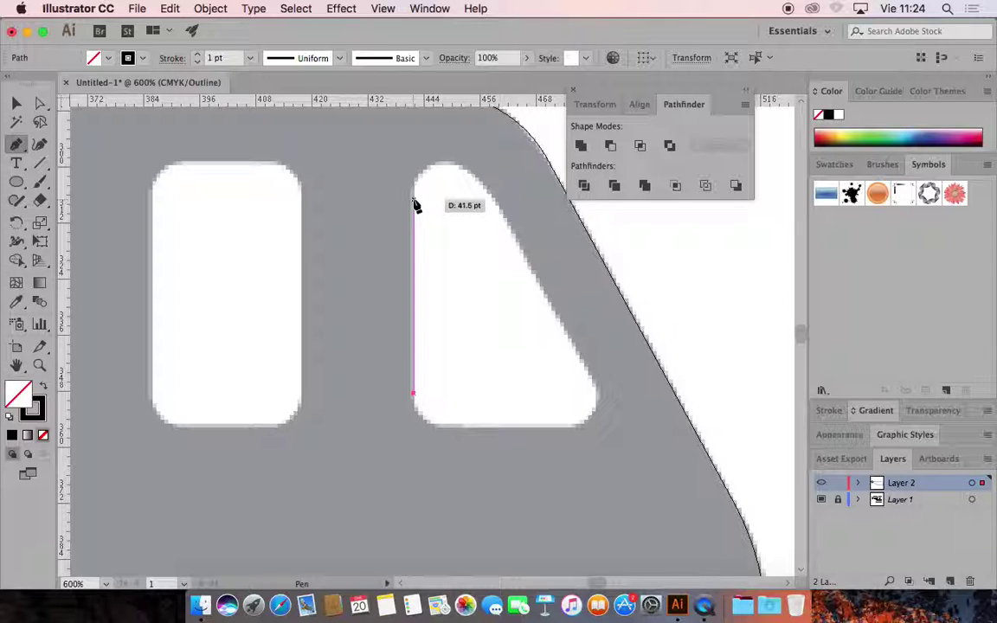
pyautogui.click(415, 204)
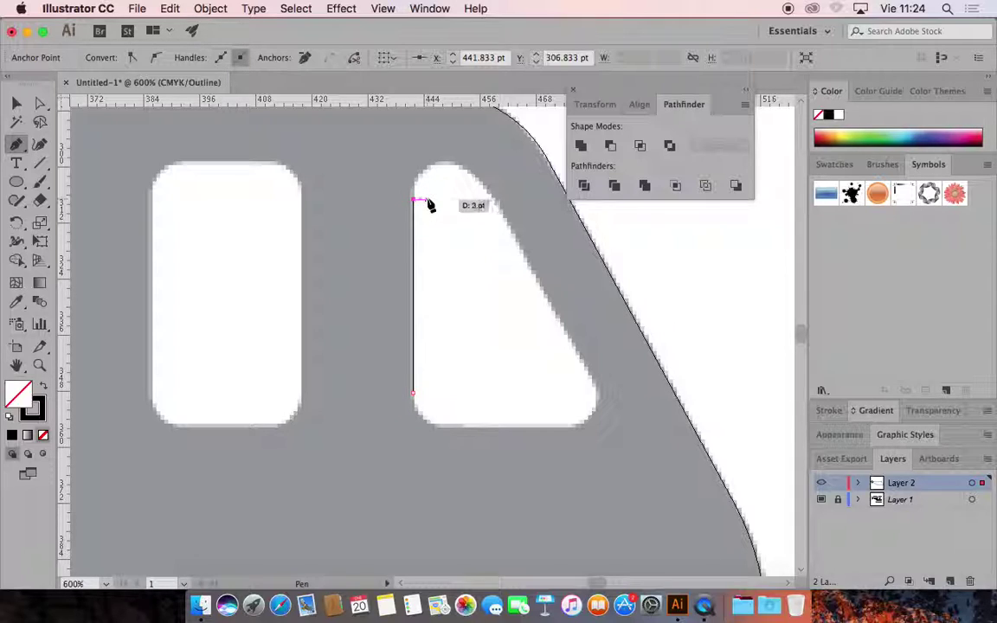
pyautogui.click(414, 165)
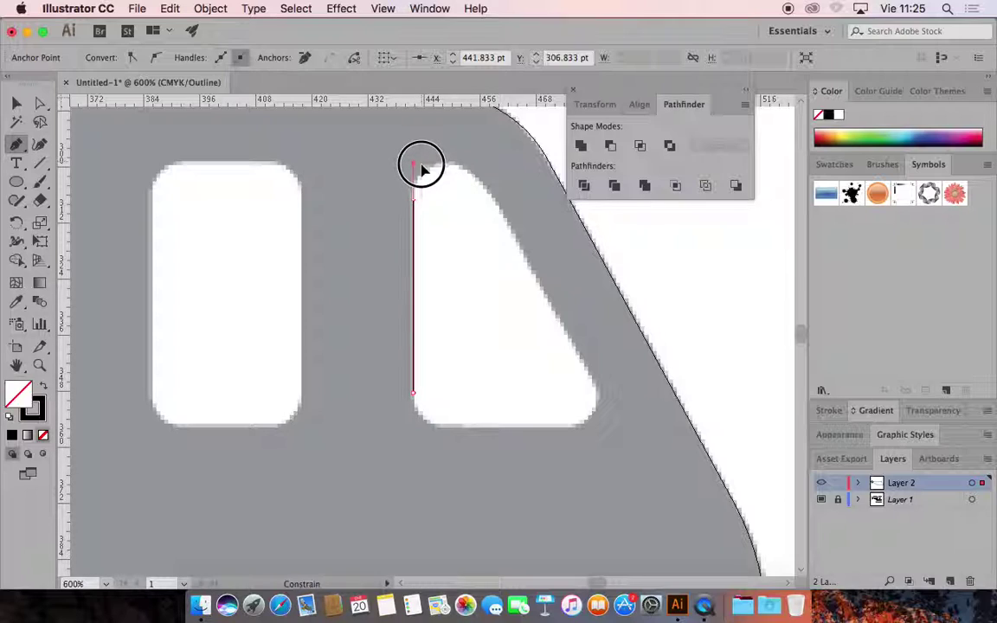
pyautogui.moveTo(421, 167); pyautogui.dragTo(420, 166)
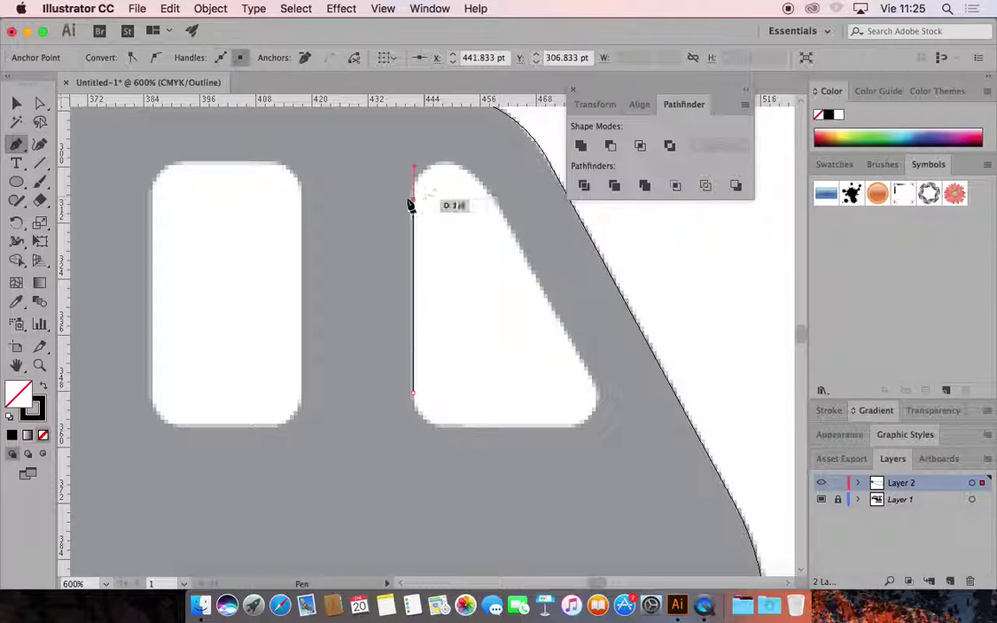
# Continue the window path around its rounded top, down the slanted front edge and around the lower front corner
pyautogui.click(494, 205)
pyautogui.moveTo(495, 207); pyautogui.dragTo(527, 267)
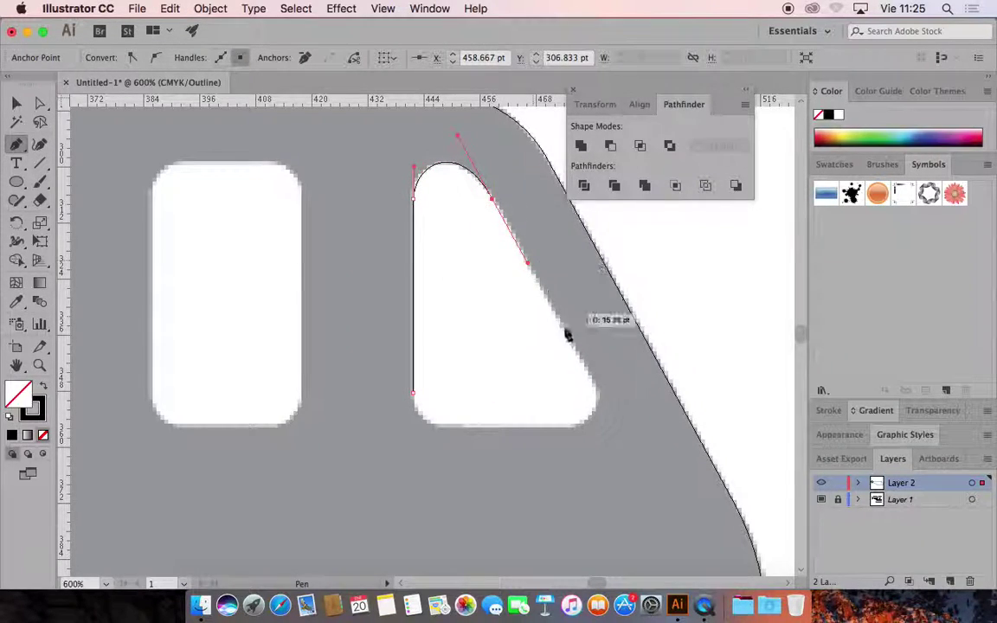
pyautogui.click(589, 372)
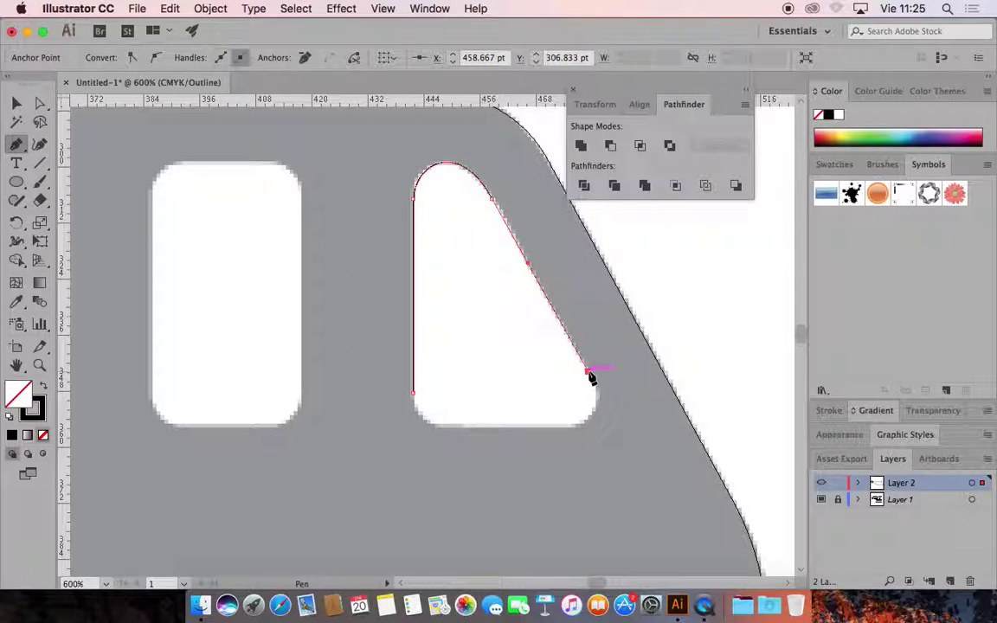
pyautogui.moveTo(589, 372); pyautogui.dragTo(541, 431)
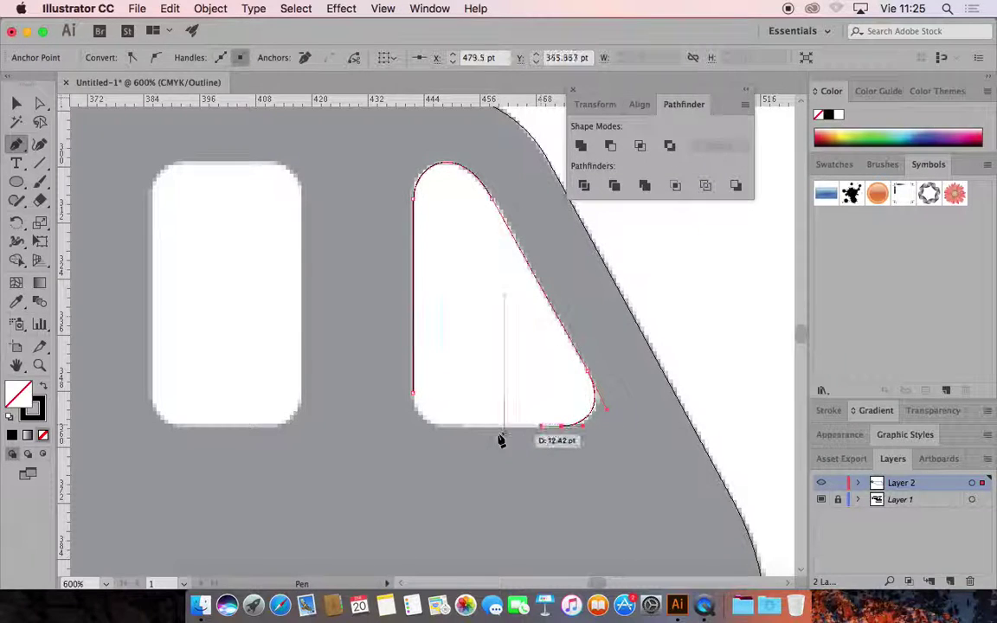
# Trace the window's bottom edge, close the path at its starting anchor and adjust the handle to round the lower rear corner
pyautogui.click(453, 428)
pyautogui.moveTo(454, 428); pyautogui.dragTo(423, 425)
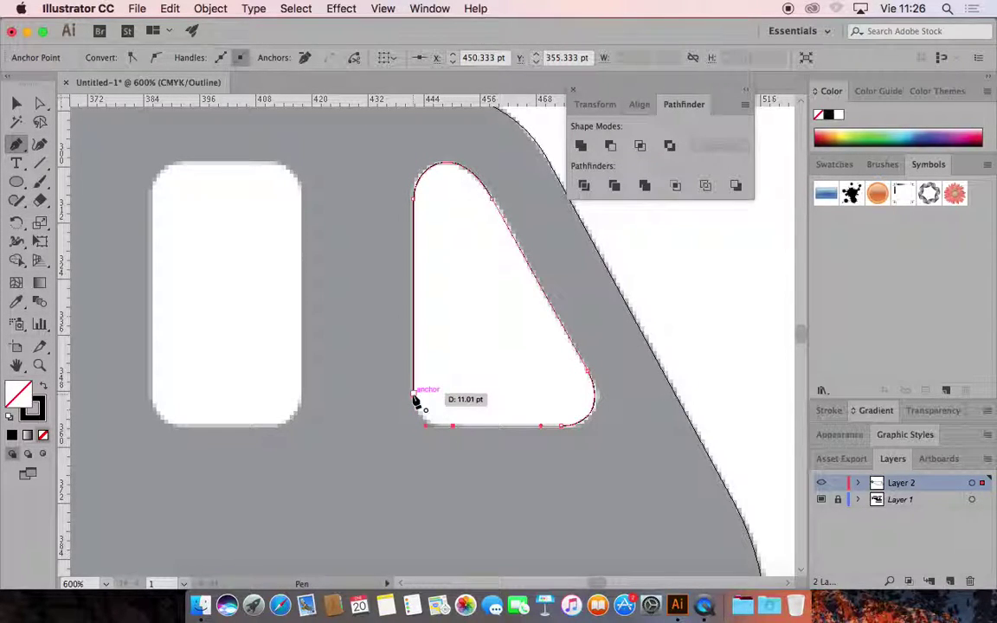
pyautogui.click(415, 394)
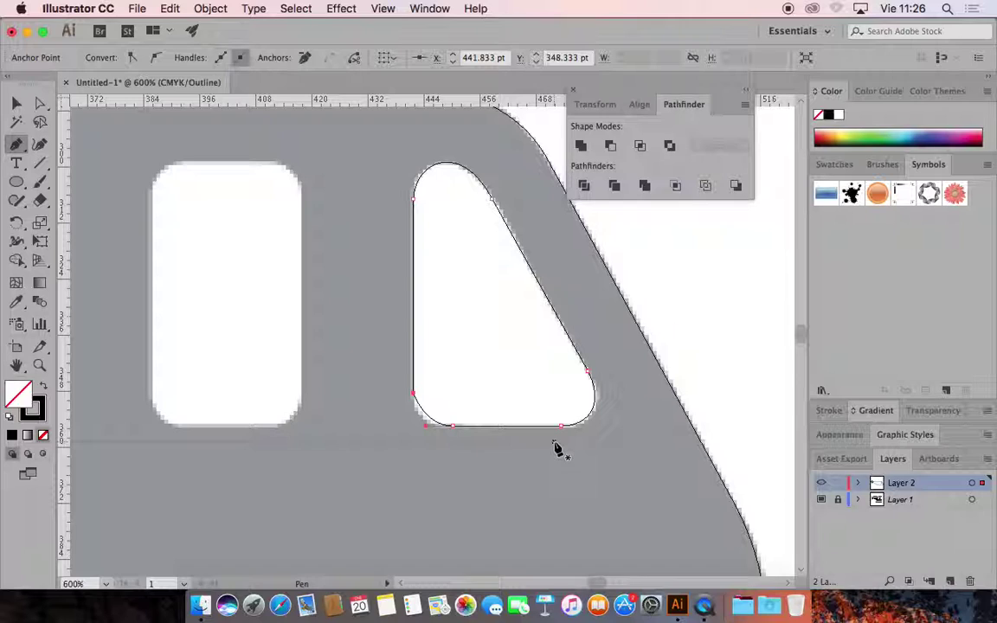
pyautogui.press('a')
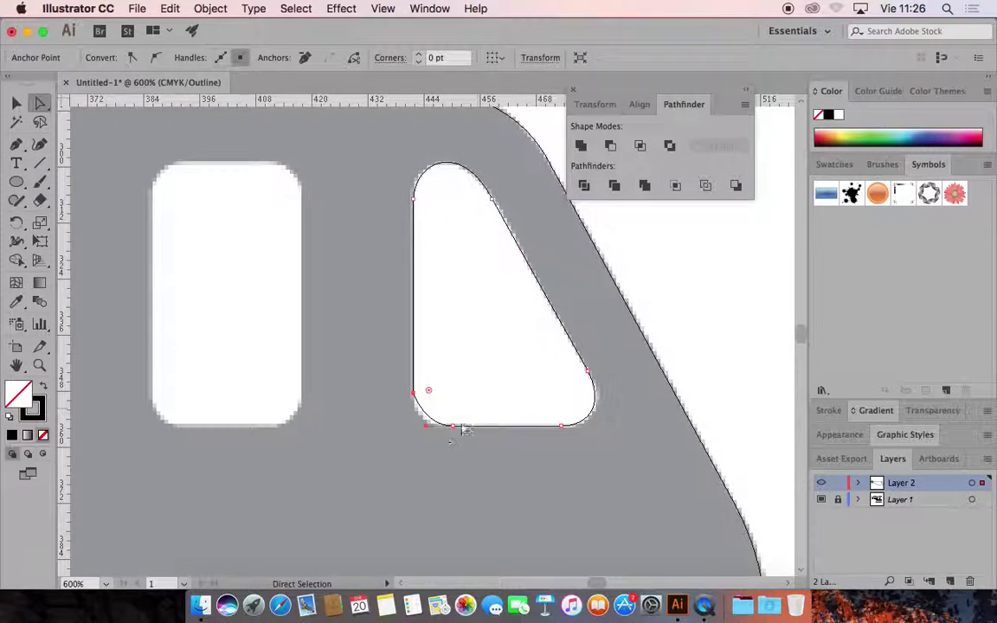
pyautogui.moveTo(414, 425)
pyautogui.mouseDown()
pyautogui.moveTo(427, 425)
pyautogui.moveTo(413, 424)
pyautogui.mouseUp()
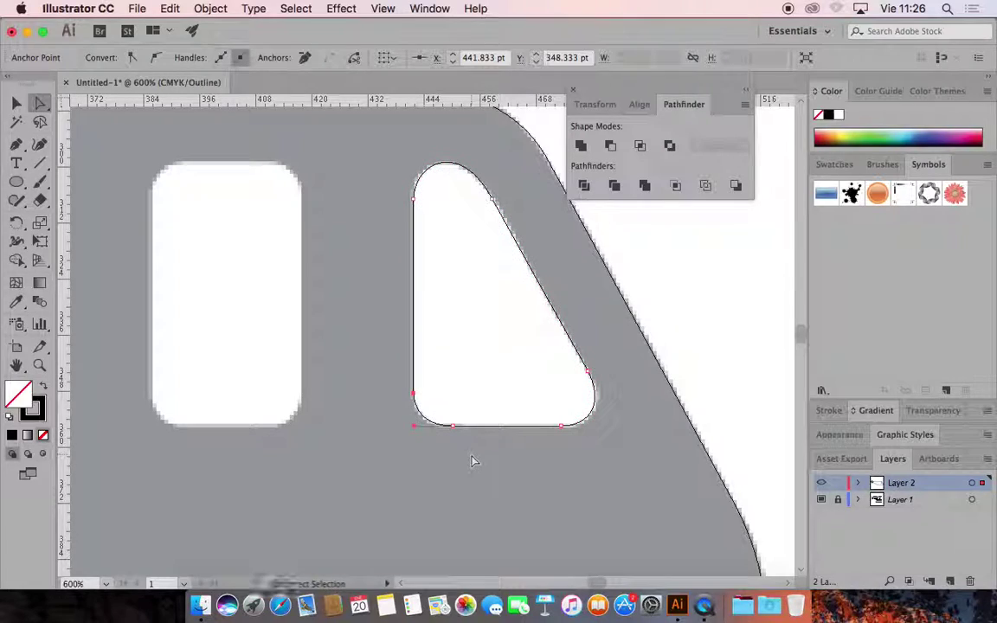
# Adjust the handle of the slanted window's bottom front anchor to round the lower front corner, and deselect the path
pyautogui.press('super')
pyautogui.press('super')
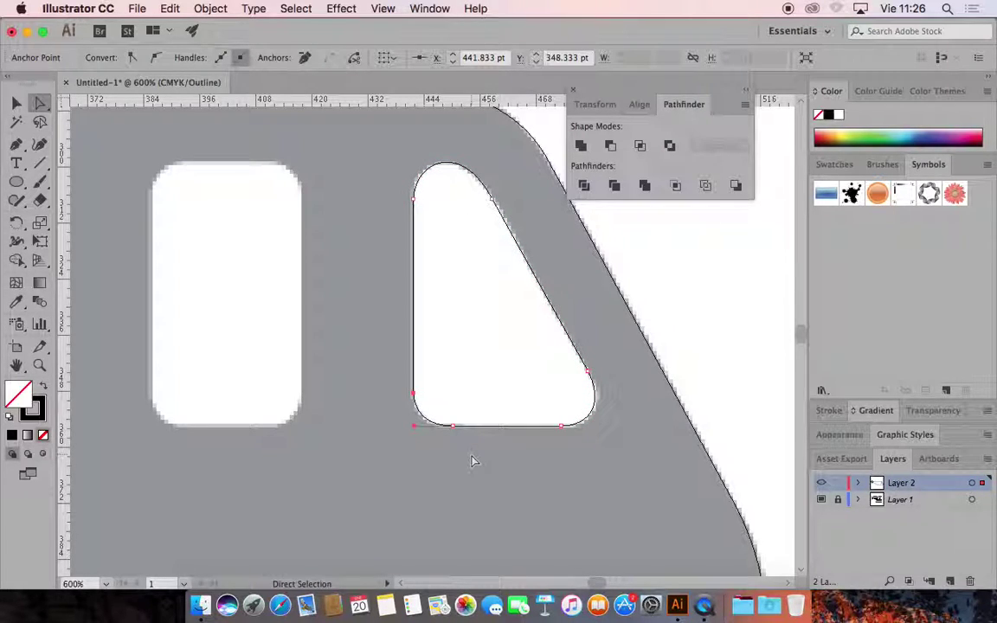
pyautogui.click(563, 427)
pyautogui.moveTo(582, 426); pyautogui.dragTo(590, 426)
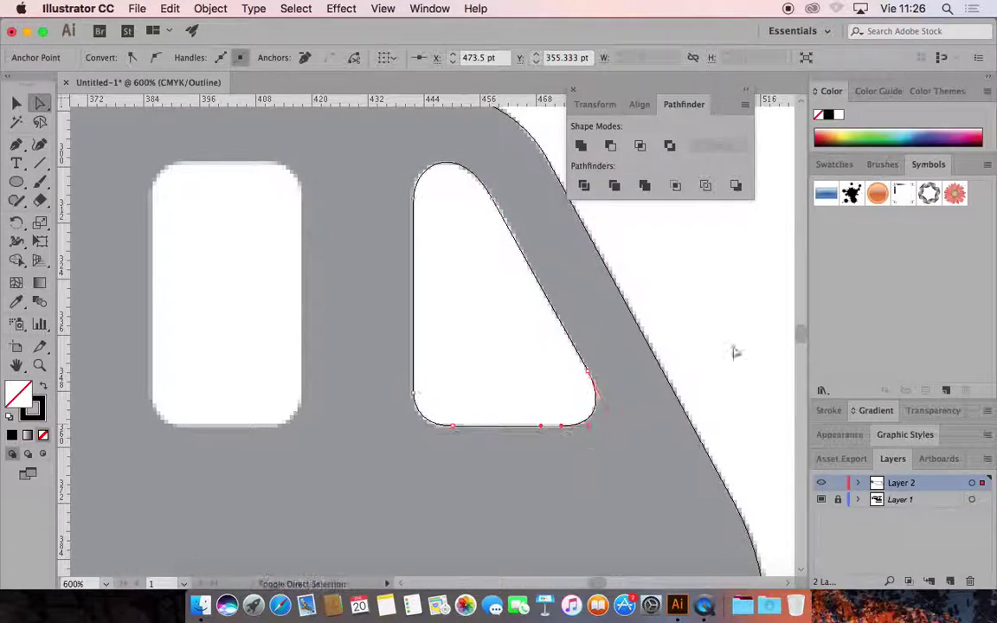
pyautogui.press('super+0')
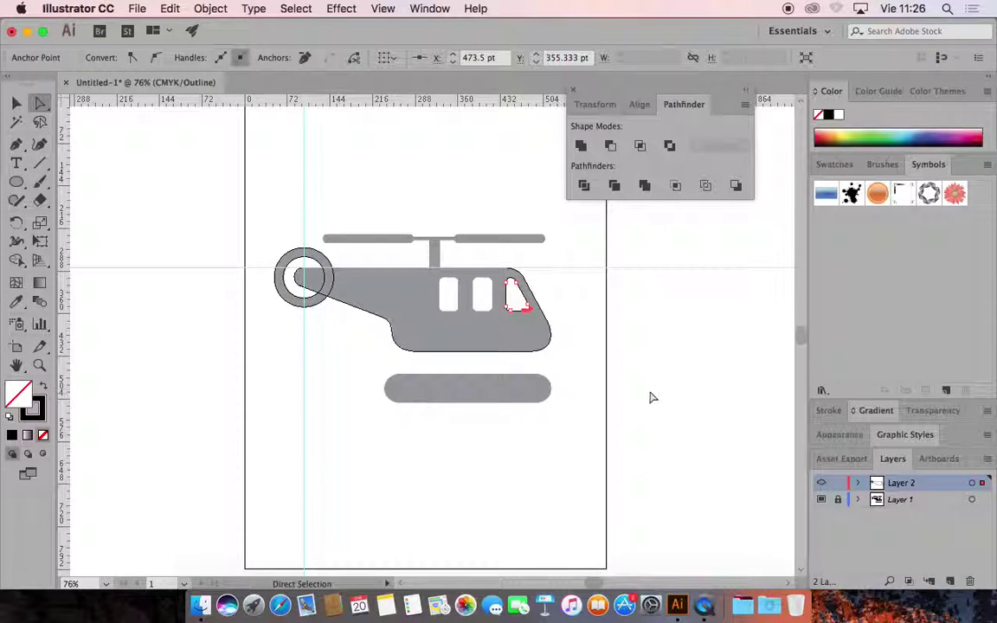
pyautogui.press('v')
pyautogui.click(568, 374)
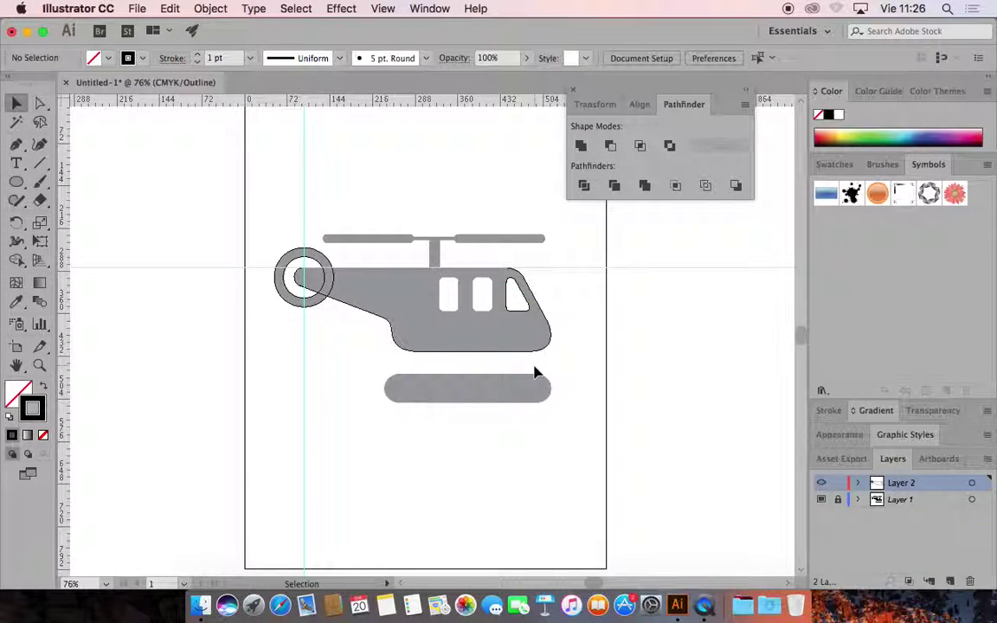
# Draw a rounded rectangle about 282 by 49 pt over the landing skid, trying square and fully round corners
pyautogui.press('z')
pyautogui.moveTo(425, 319); pyautogui.dragTo(527, 307)
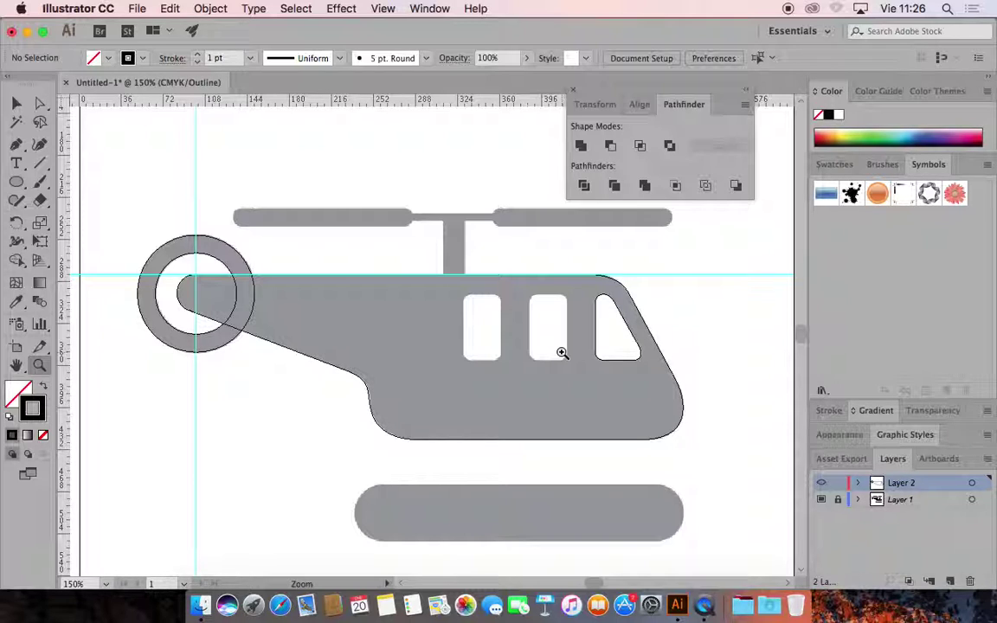
pyautogui.moveTo(16, 182); pyautogui.dragTo(100, 200)
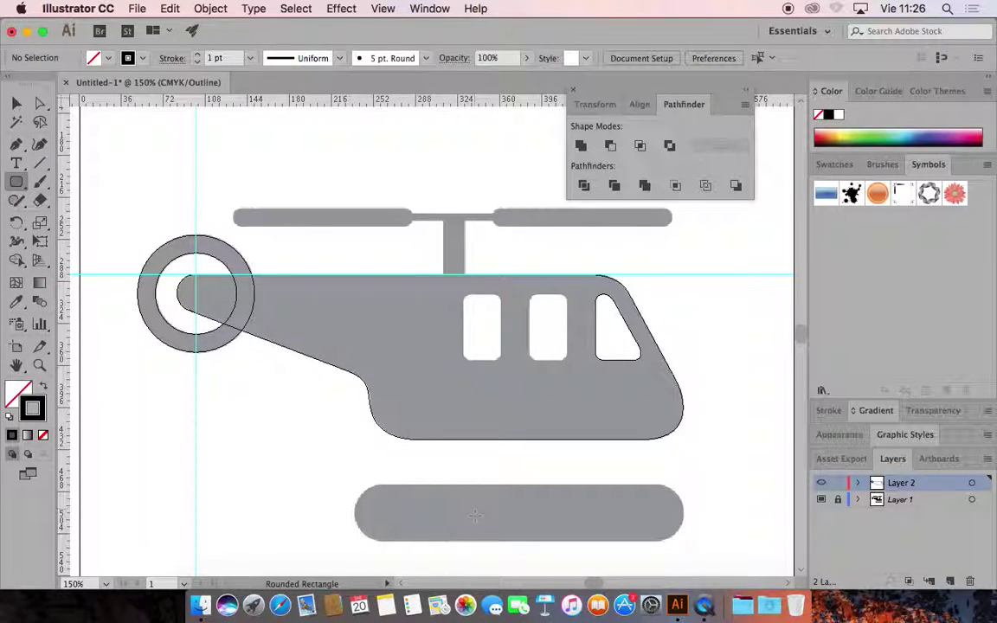
pyautogui.moveTo(352, 484); pyautogui.dragTo(683, 541)
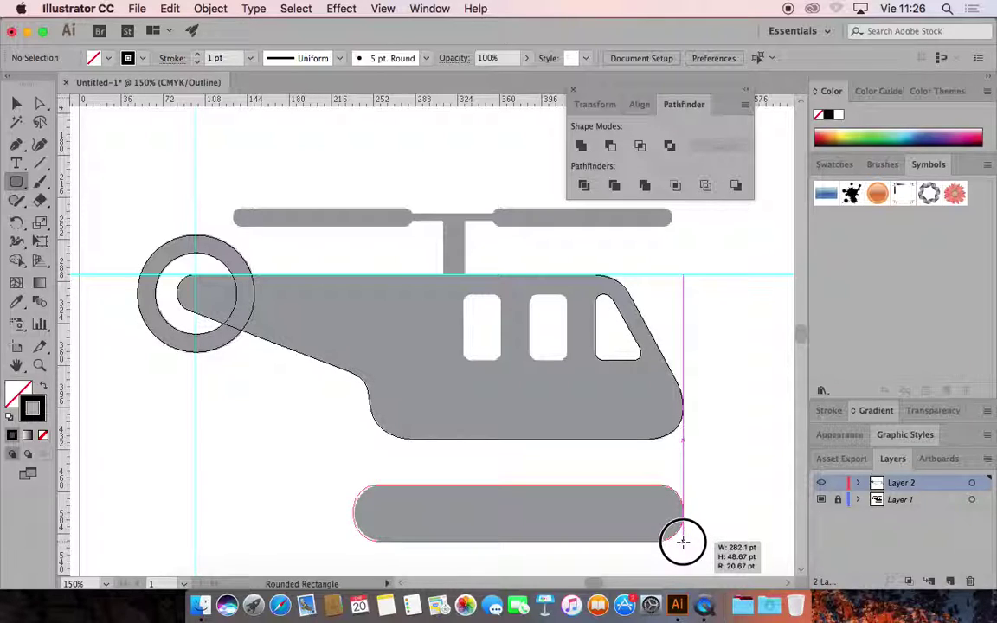
pyautogui.press('Left')
pyautogui.moveTo(683, 542); pyautogui.dragTo(683, 541)
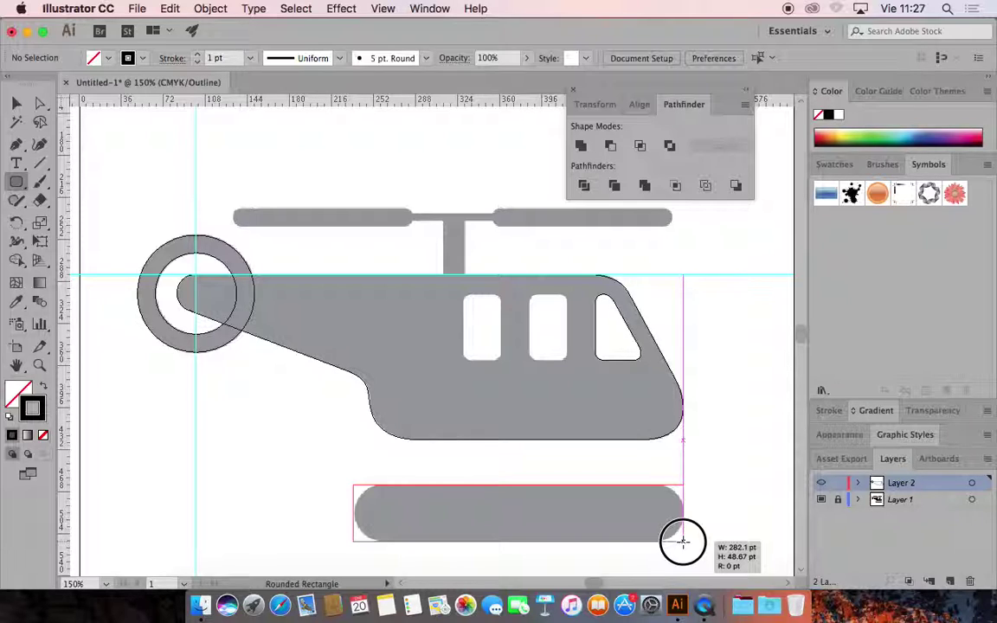
pyautogui.moveTo(683, 542); pyautogui.dragTo(683, 542)
pyautogui.press('Right')
pyautogui.moveTo(683, 542); pyautogui.dragTo(683, 542)
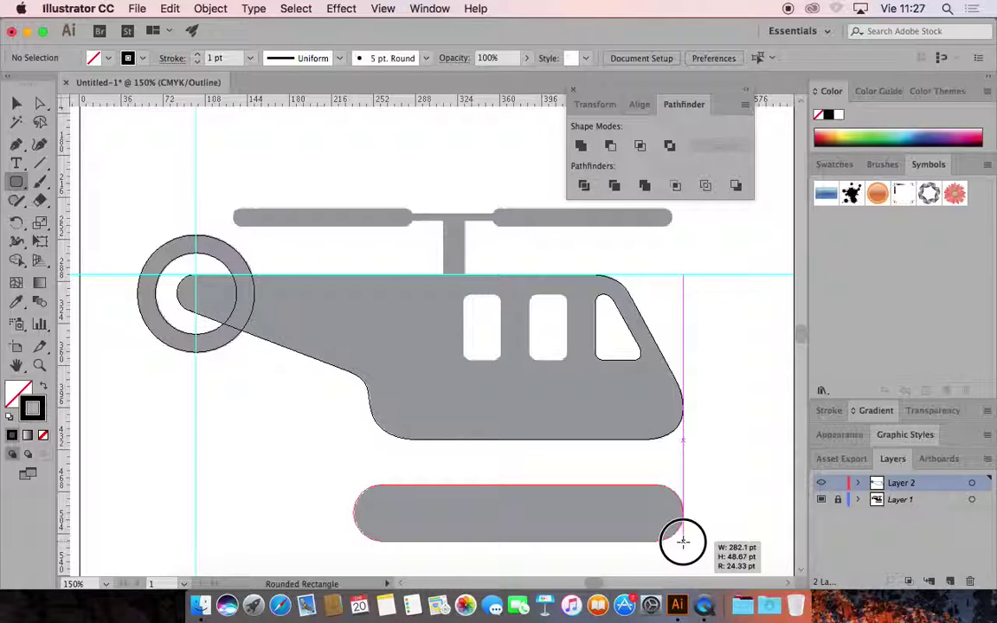
pyautogui.moveTo(683, 542); pyautogui.dragTo(683, 542)
pyautogui.press('Left')
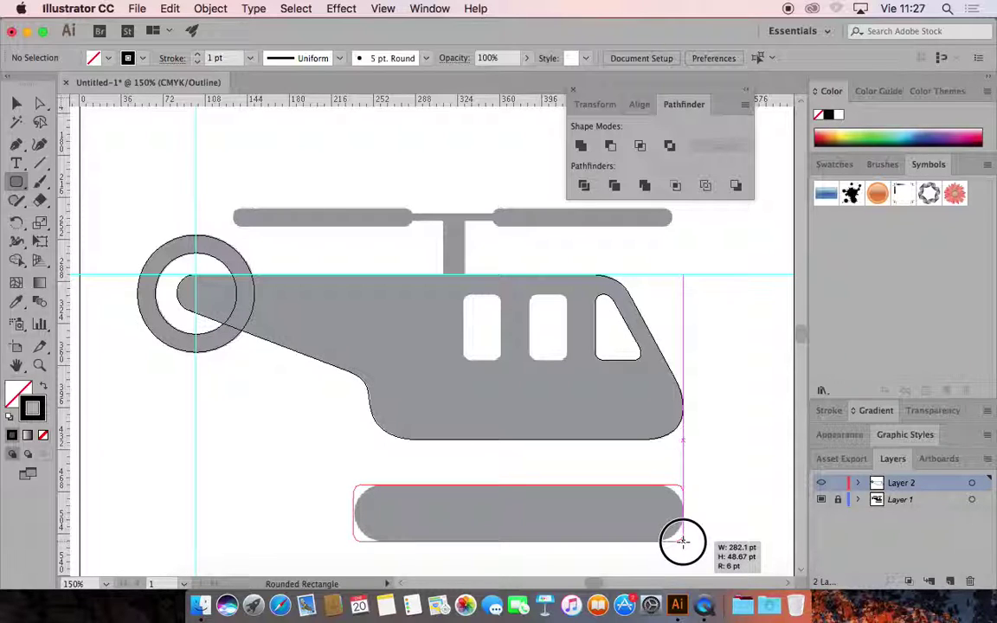
# Raise the skid rectangle's corner radius until both ends are fully round, finish the shape and deselect it
pyautogui.press('Up')
pyautogui.press('Up')
pyautogui.press('Up')
pyautogui.moveTo(683, 542)
pyautogui.mouseDown()
pyautogui.moveTo(697, 541)
pyautogui.moveTo(683, 540)
pyautogui.mouseUp()
pyautogui.press('Up')
pyautogui.press('Up')
pyautogui.press('Up')
pyautogui.press('Up')
pyautogui.press('Up')
pyautogui.press('Left')
pyautogui.press('Right')
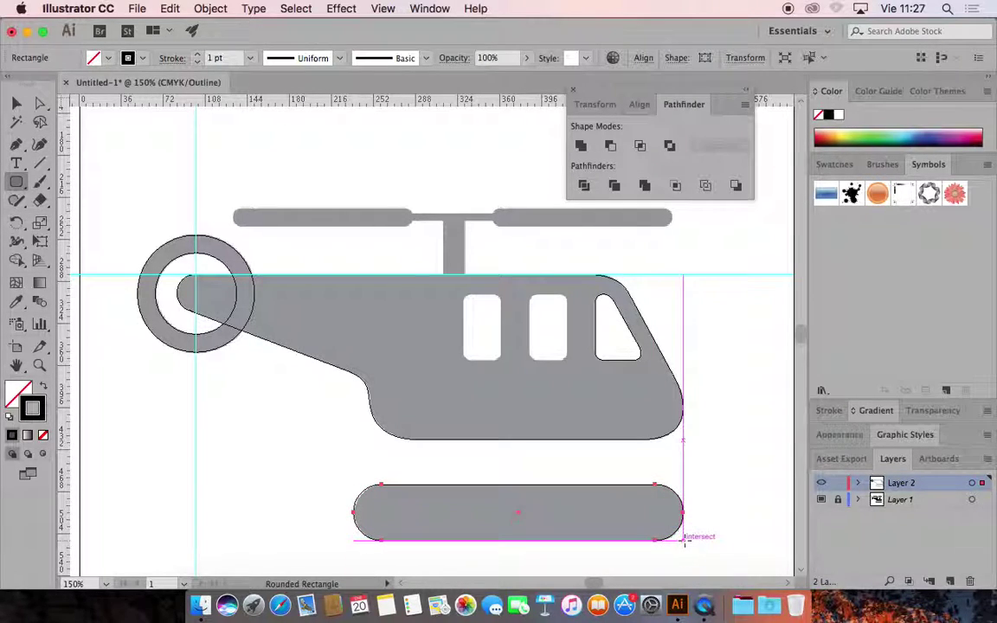
pyautogui.press('v')
pyautogui.click(710, 383)
pyautogui.scroll(3, 676, 375)
pyautogui.hscroll(-1, 675, 376)
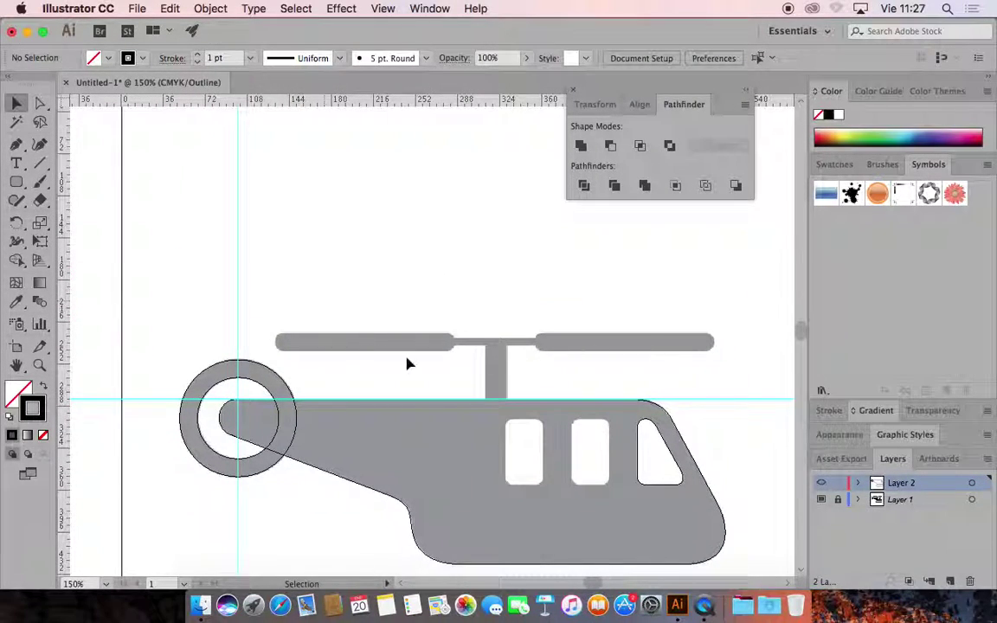
pyautogui.press('z')
pyautogui.click(576, 382)
pyautogui.click(514, 296)
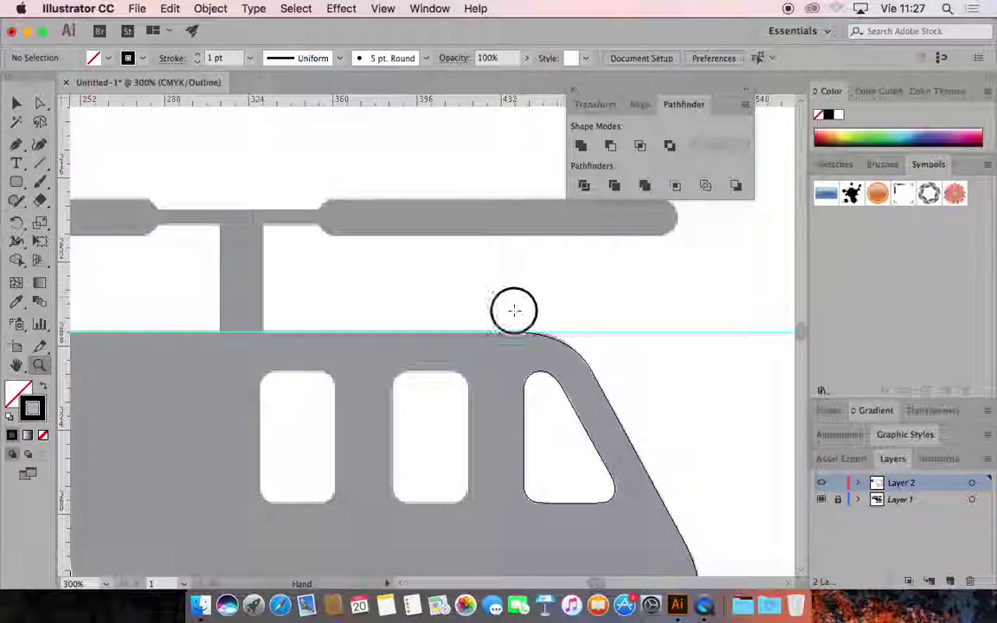
pyautogui.press('m')
pyautogui.moveTo(309, 292); pyautogui.dragTo(488, 332)
pyautogui.press('super+z')
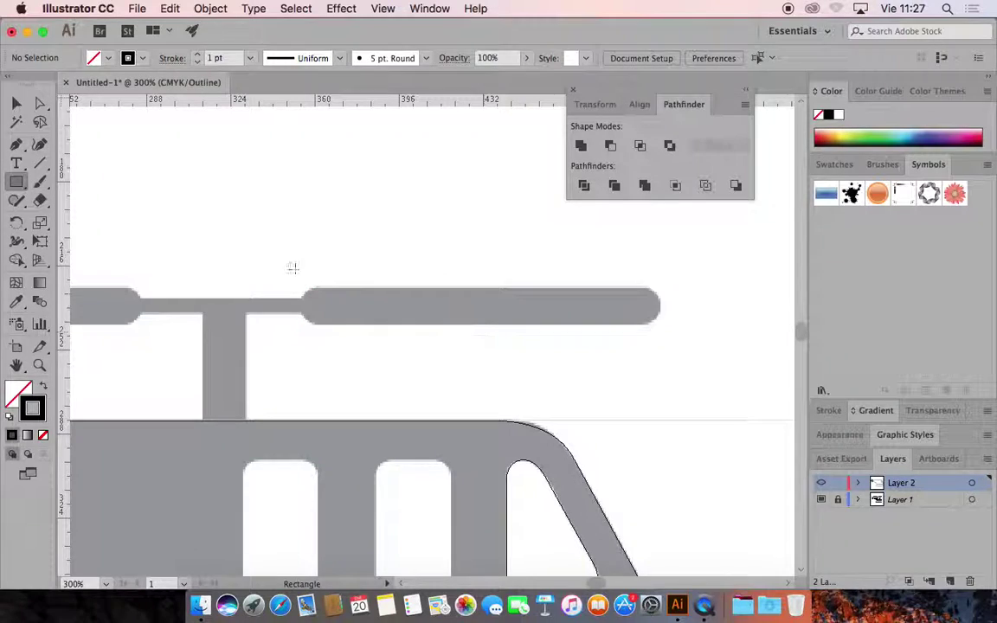
# Draw a rounded rectangle with fully round ends over the front main rotor blade
pyautogui.click(9, 182)
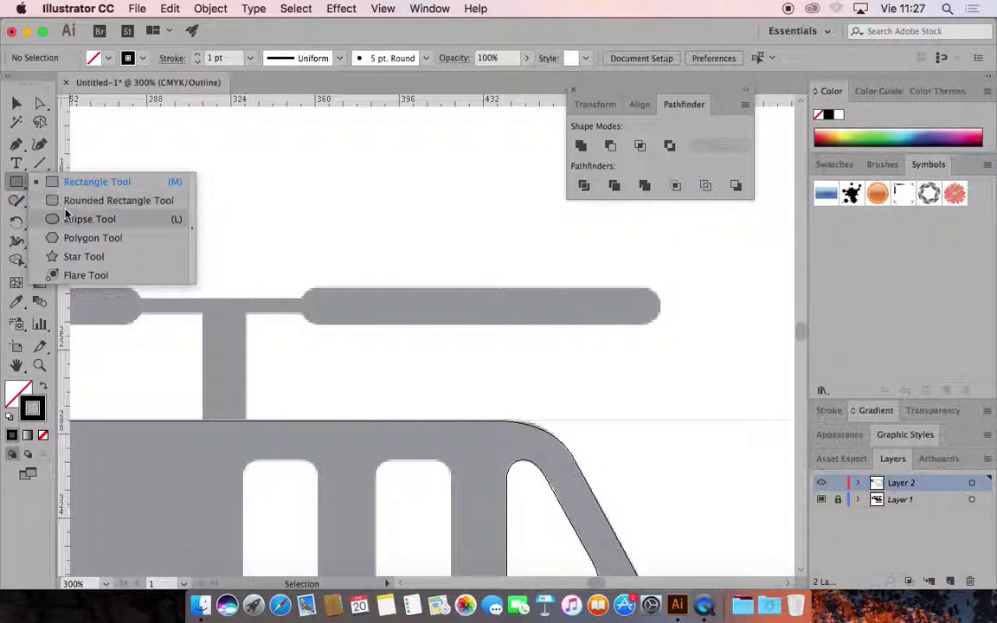
pyautogui.click(104, 200)
pyautogui.moveTo(303, 288); pyautogui.dragTo(656, 327)
pyautogui.moveTo(422, 359); pyautogui.dragTo(768, 390)
# Duplicate the front rotor blade shape and place the copy over the rear rotor blade
pyautogui.press('v')
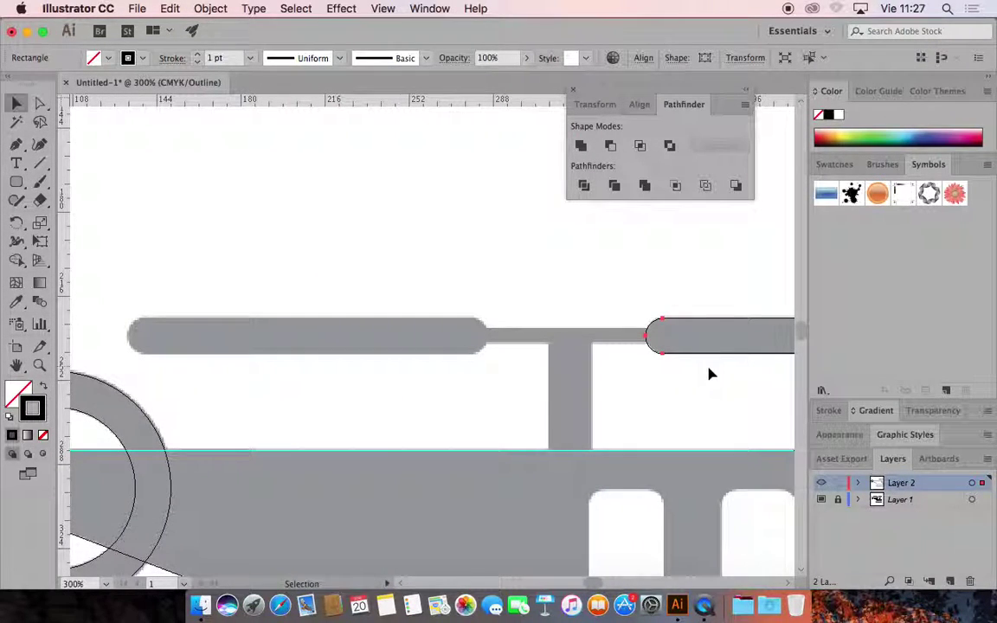
pyautogui.moveTo(665, 358); pyautogui.dragTo(143, 341)
pyautogui.press('space')
pyautogui.moveTo(515, 408); pyautogui.dragTo(434, 414)
# Draw a thin rectangle joining the two rotor blades and a vertical one for the mast, overlapping the neighbouring shapes
pyautogui.press('m')
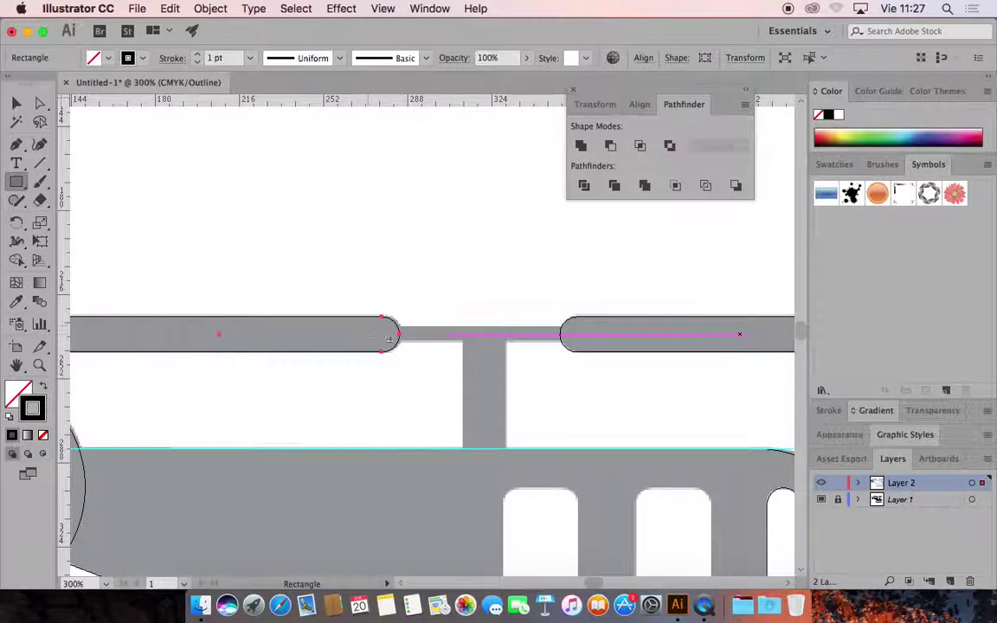
pyautogui.moveTo(379, 326); pyautogui.dragTo(578, 340)
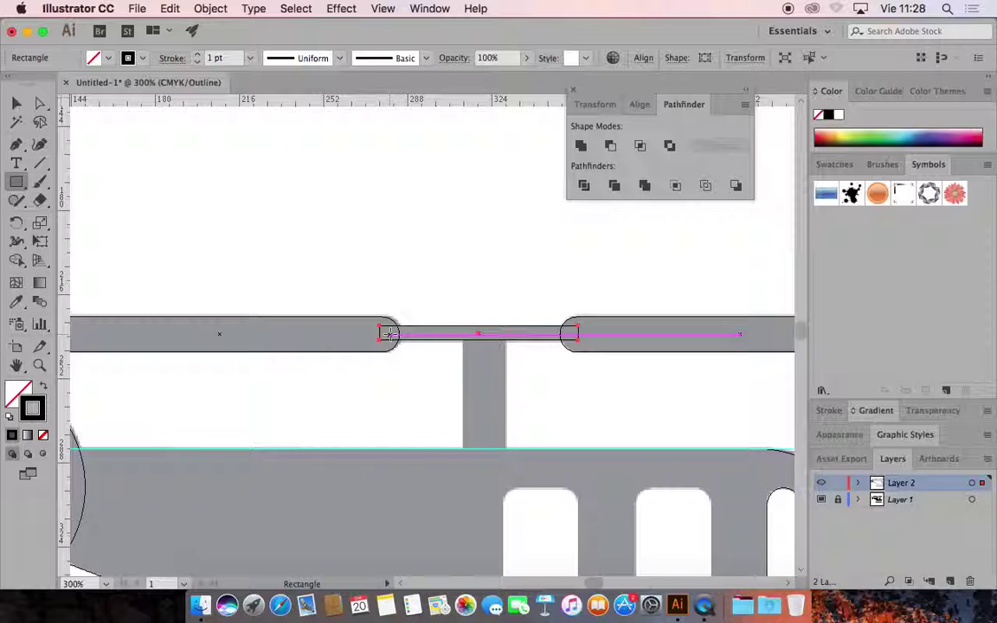
pyautogui.moveTo(463, 335); pyautogui.dragTo(505, 463)
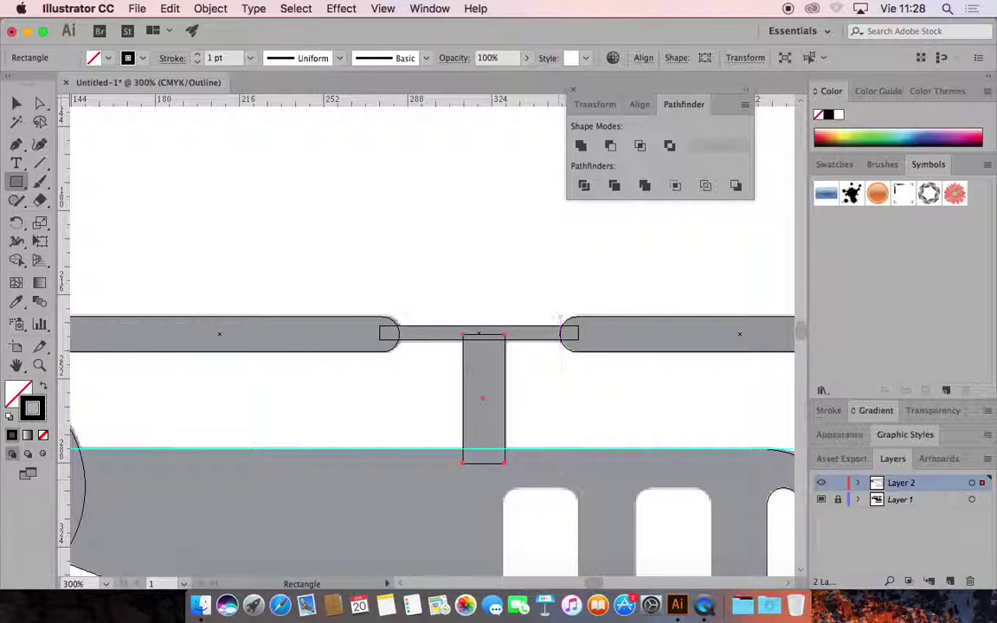
# Draw a rounded rectangle about 31 by 57 pt with a 6 pt corner radius over the rear window
pyautogui.press('z')
pyautogui.keyDown('alt'); pyautogui.click(556, 460); pyautogui.keyUp('alt')
pyautogui.keyDown('alt'); pyautogui.click(557, 461); pyautogui.keyUp('alt')
pyautogui.moveTo(483, 380); pyautogui.dragTo(573, 421)
pyautogui.click(483, 378)
pyautogui.click(15, 182)
pyautogui.click(95, 200)
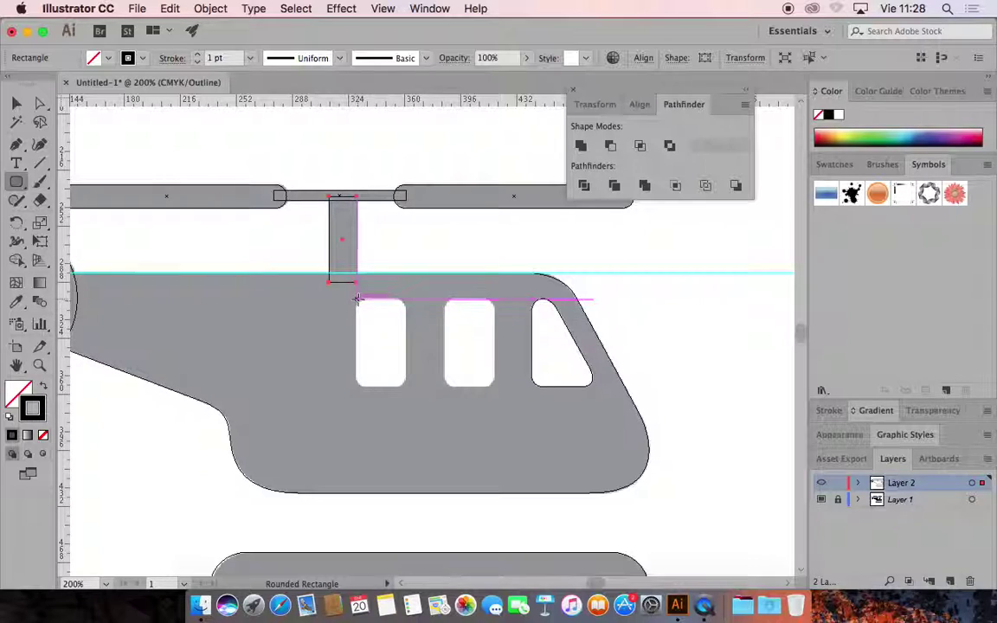
pyautogui.moveTo(356, 298); pyautogui.dragTo(406, 387)
pyautogui.press('Left')
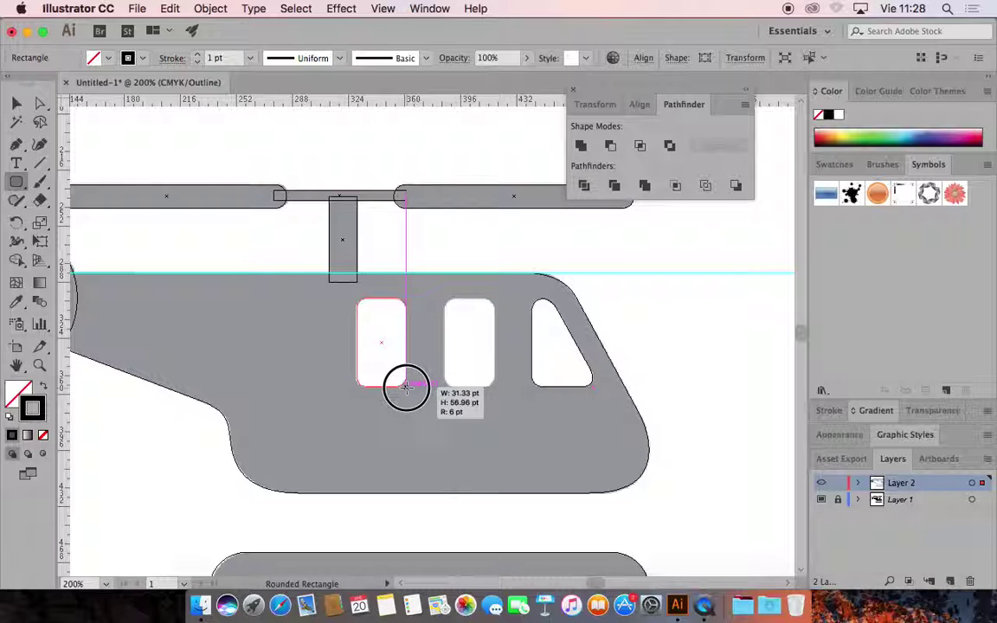
pyautogui.moveTo(406, 387)
pyautogui.mouseDown()
pyautogui.moveTo(383, 387)
pyautogui.moveTo(407, 388)
pyautogui.mouseUp()
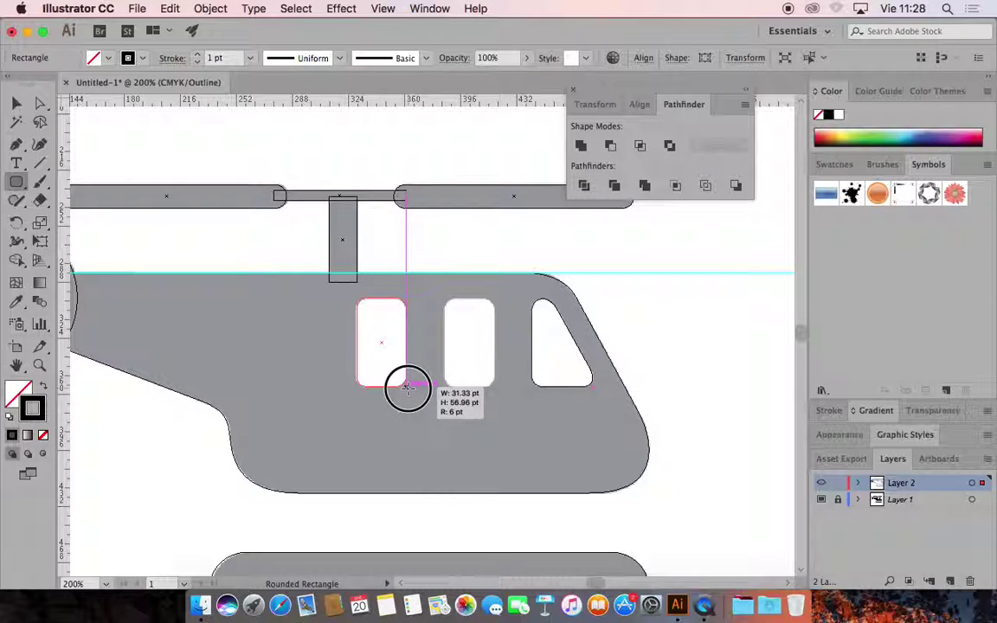
# Add a matching rounded rectangle over the middle window and deselect it
pyautogui.moveTo(407, 387); pyautogui.dragTo(468, 390)
pyautogui.press('v')
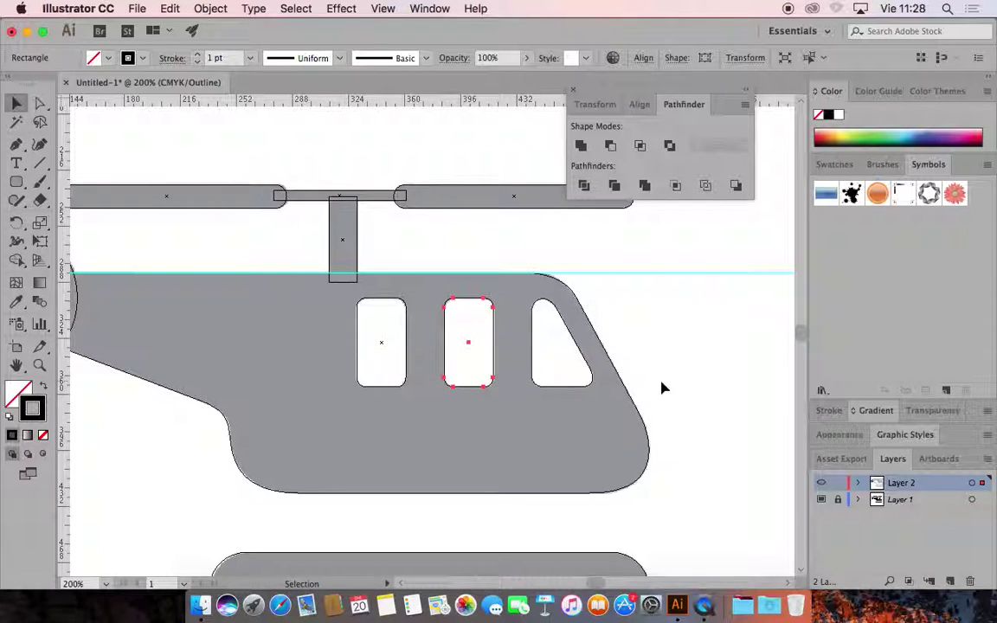
pyautogui.press('super+0')
pyautogui.click(575, 348)
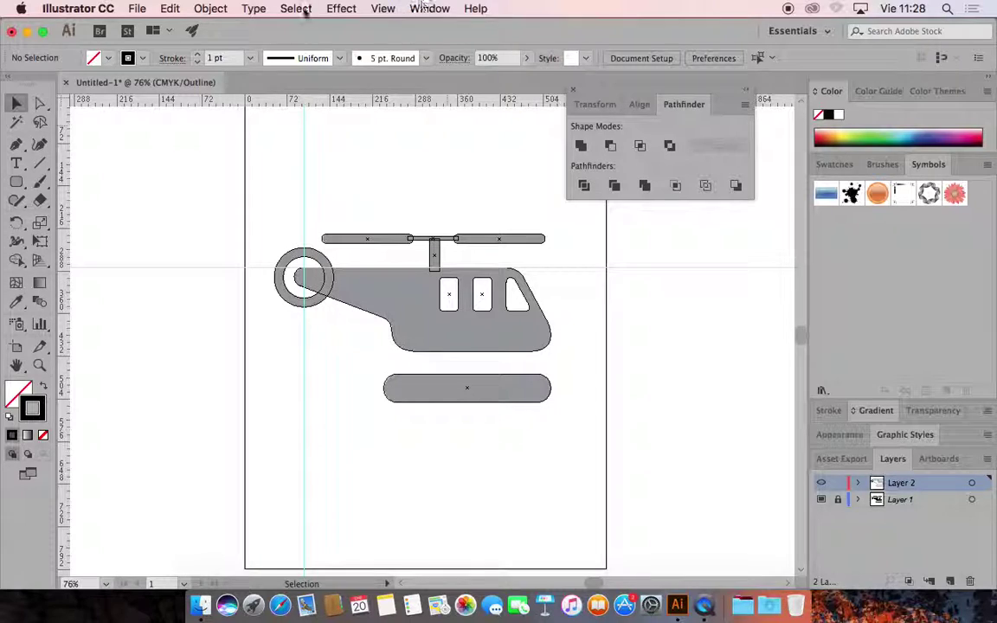
# Clear all guides from the document
pyautogui.click(382, 8)
pyautogui.scroll(-1, 456, 530)
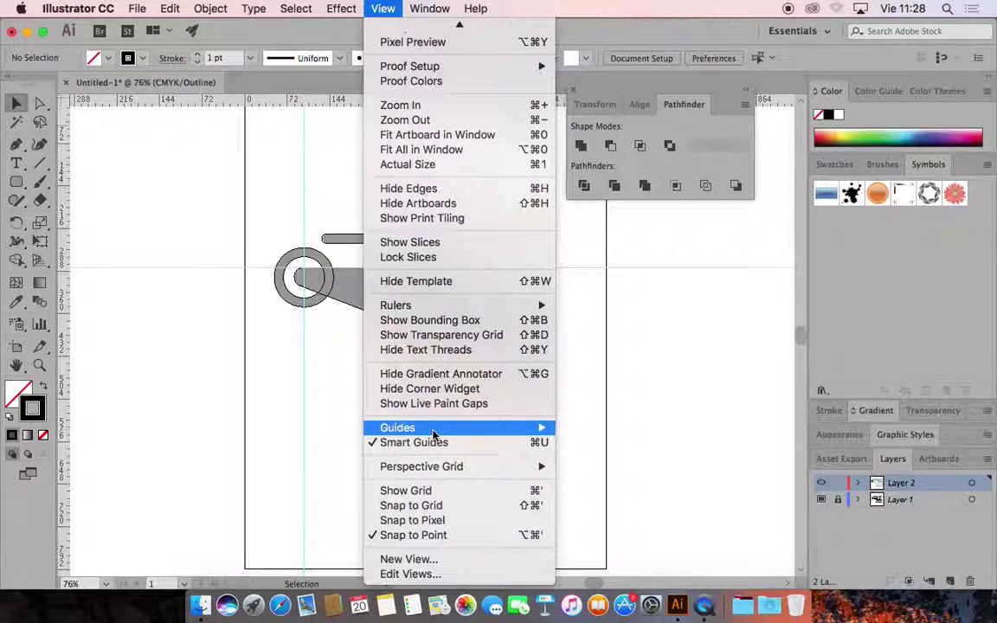
pyautogui.moveTo(435, 433)
pyautogui.click(606, 486)
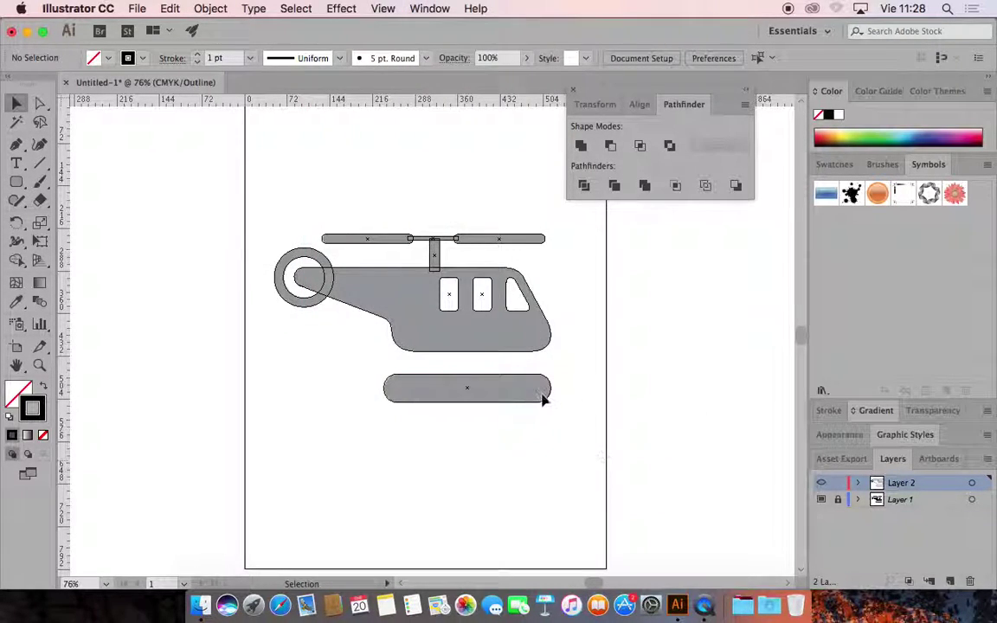
# Select the rotor blades, connecting bar, mast, fuselage, tail rotor ring and skid, unite them with Pathfinder and deselect
pyautogui.press('z')
pyautogui.click(374, 334)
pyautogui.click(500, 366)
pyautogui.moveTo(414, 351)
pyautogui.mouseDown()
pyautogui.moveTo(434, 380)
pyautogui.moveTo(416, 345)
pyautogui.mouseUp()
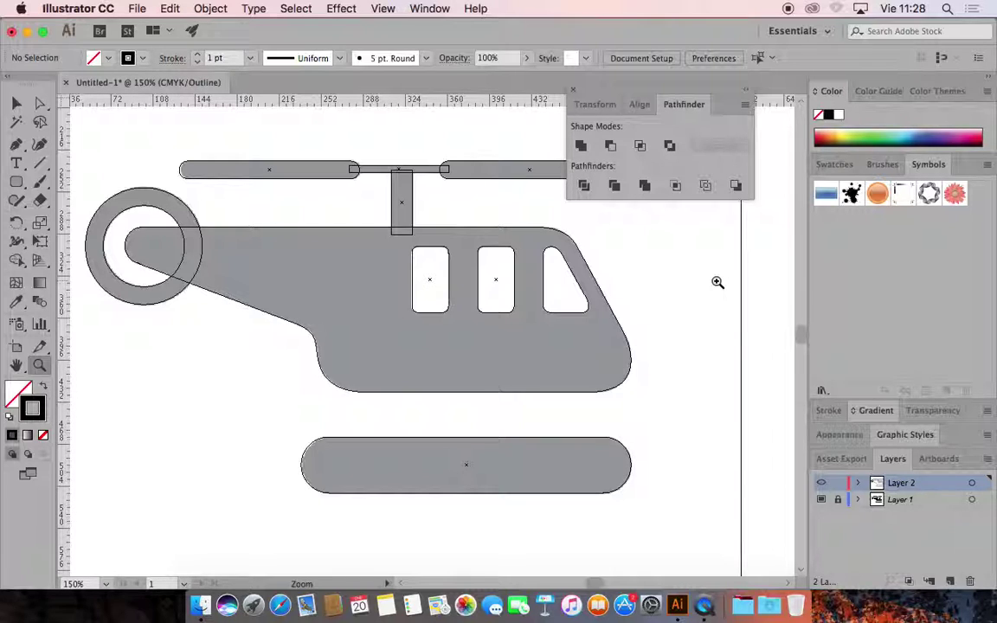
pyautogui.press('v')
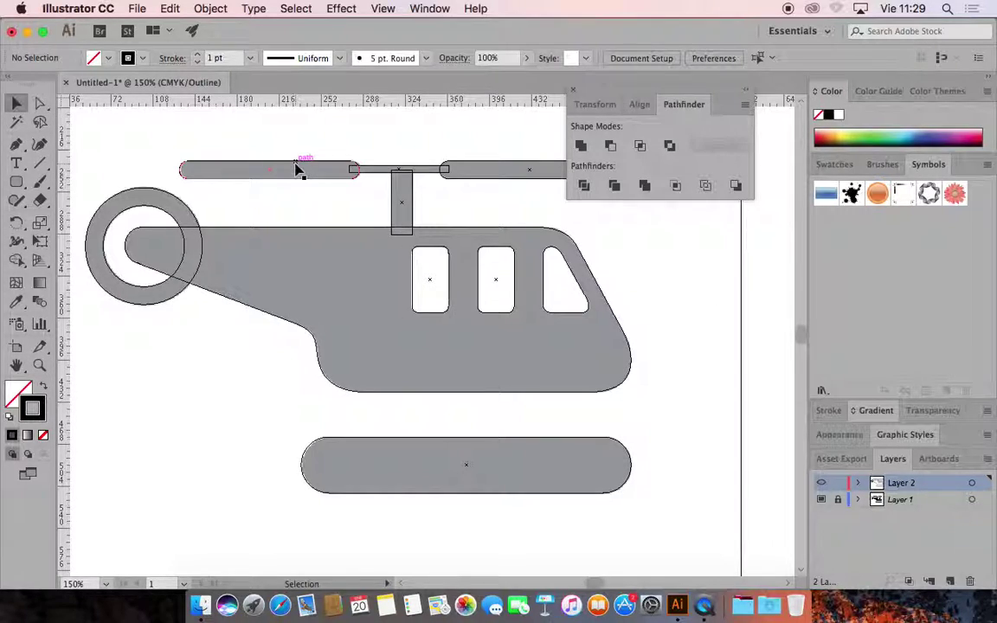
pyautogui.click(379, 174)
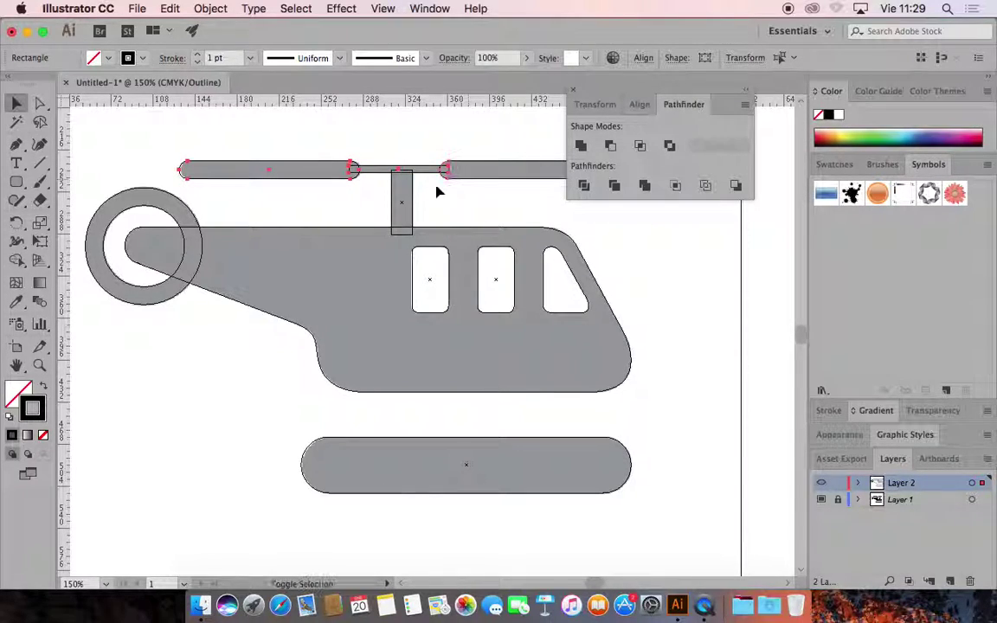
pyautogui.click(276, 231)
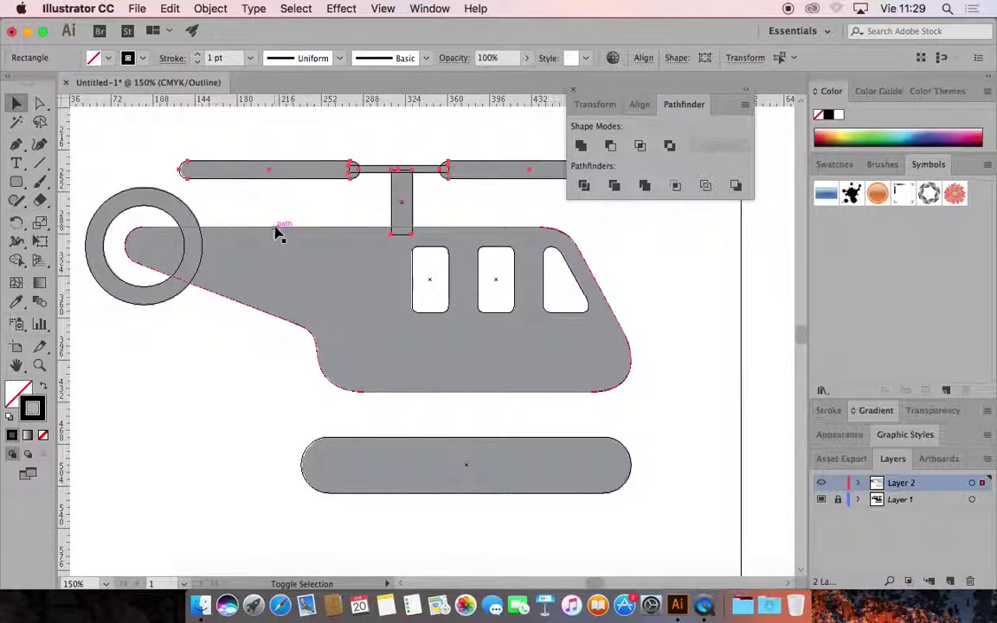
pyautogui.keyDown('shift'); pyautogui.click(155, 214); pyautogui.keyUp('shift')
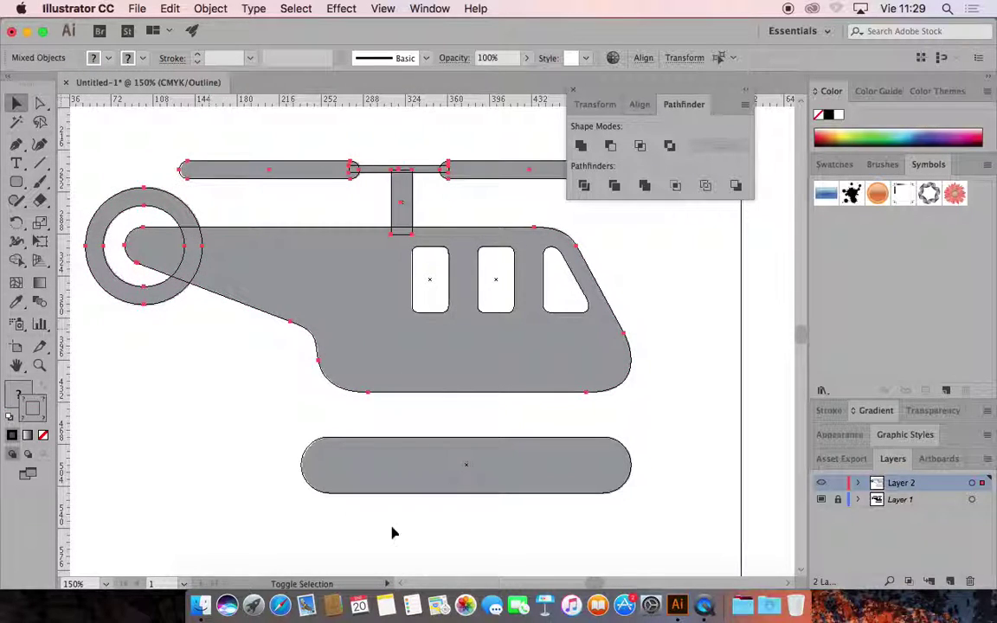
pyautogui.keyDown('shift'); pyautogui.click(407, 447); pyautogui.keyUp('shift')
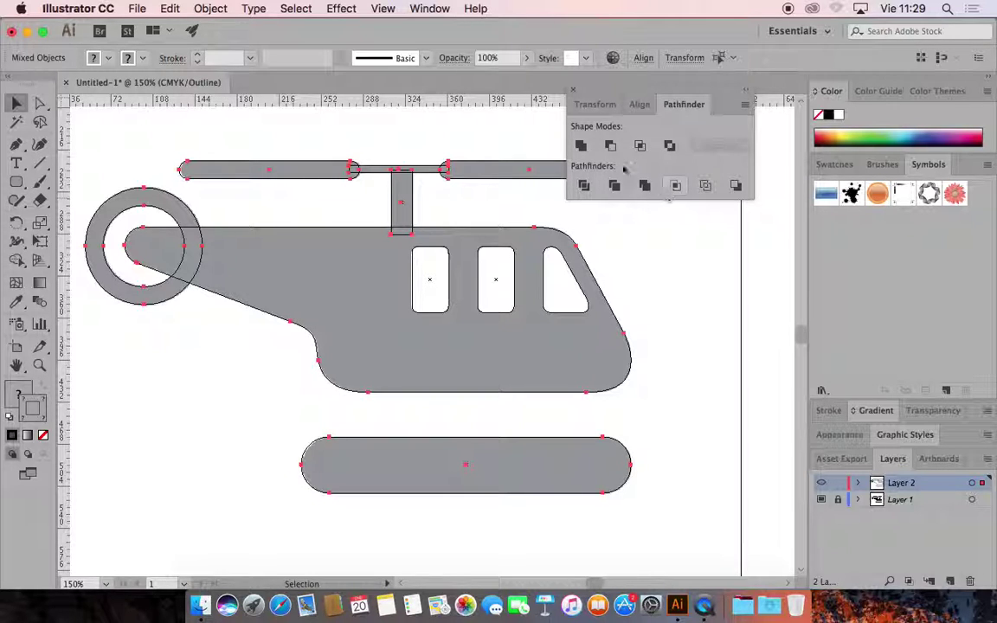
pyautogui.click(581, 147)
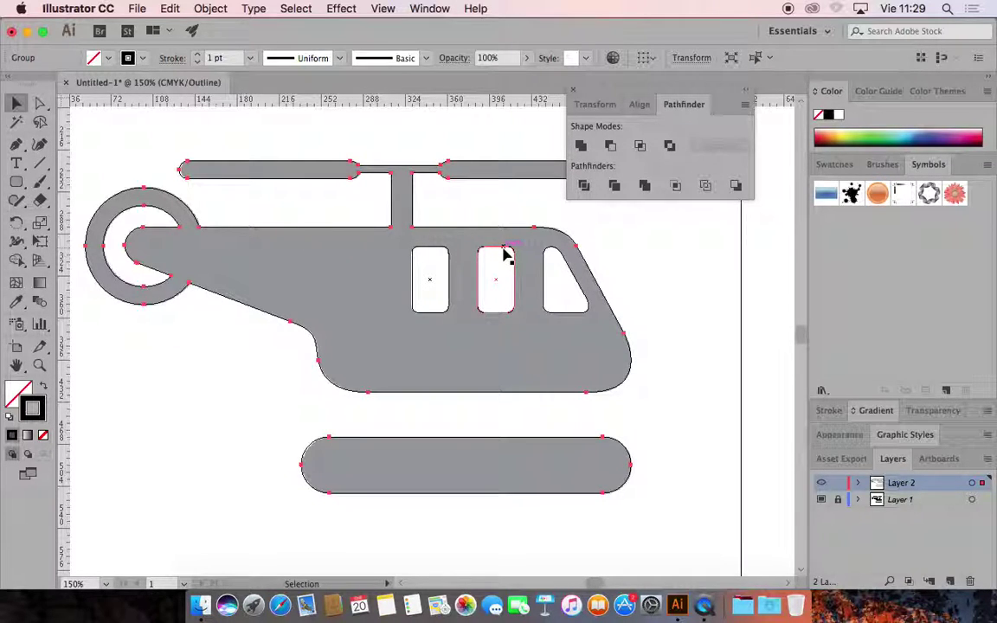
pyautogui.click(667, 334)
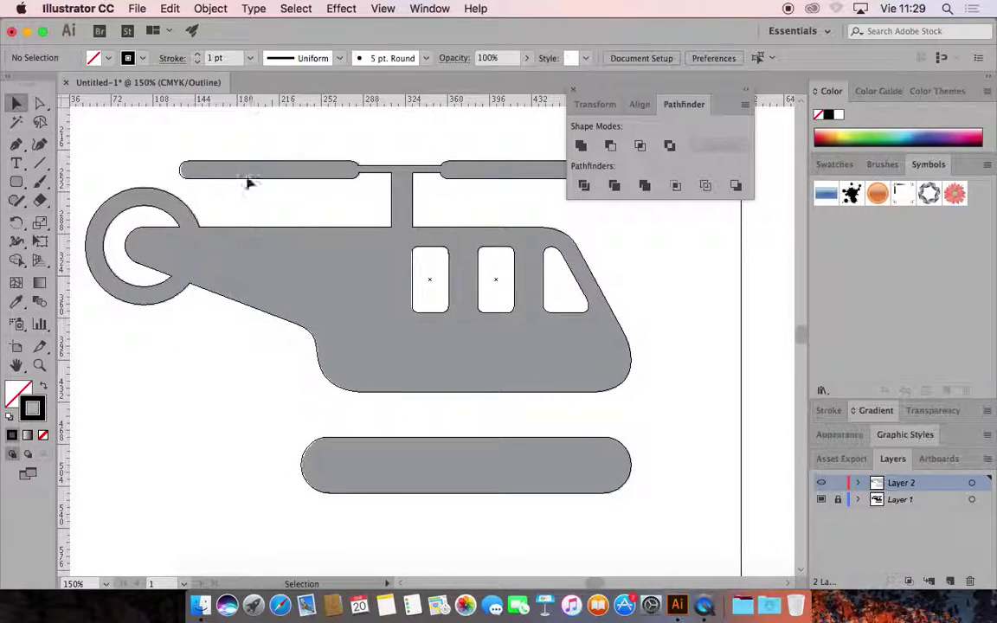
pyautogui.click(209, 9)
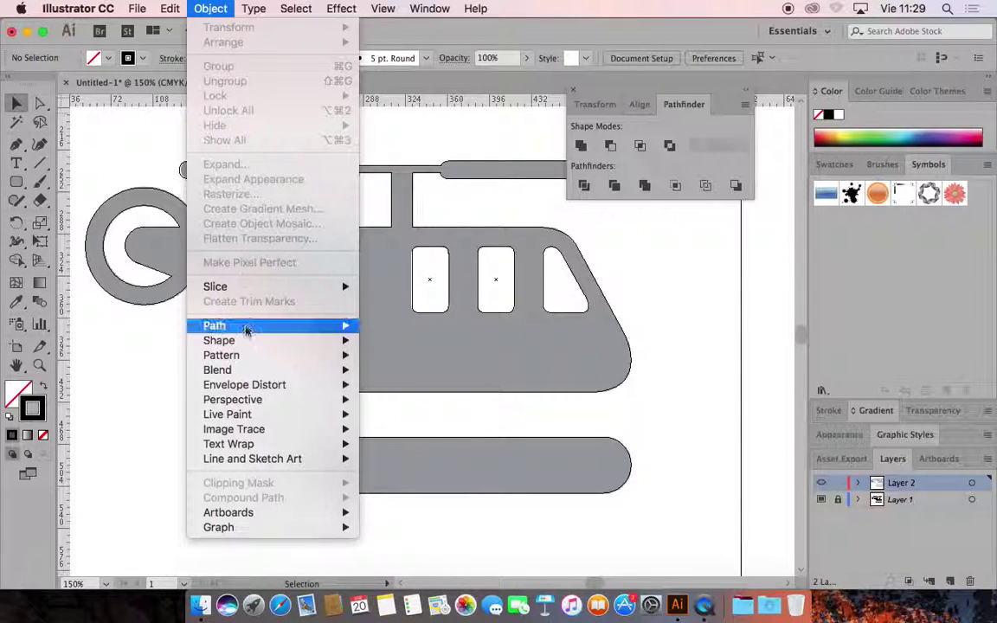
pyautogui.moveTo(251, 328)
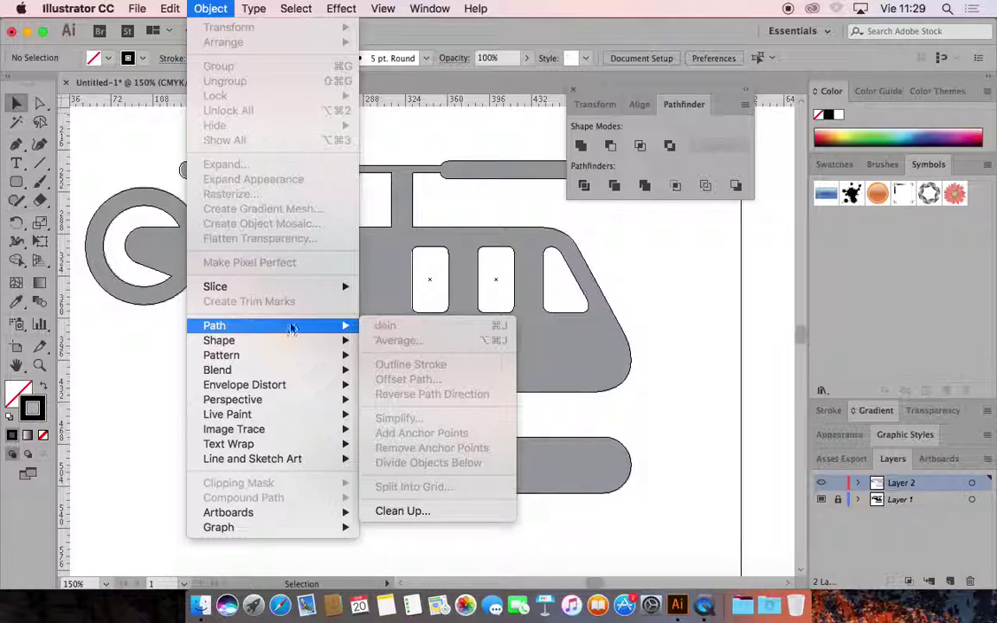
pyautogui.click(395, 128)
# Exclude the three windows from the helicopter with Pathfinder, then swap stroke and fill for a solid black shape shown in preview mode
pyautogui.moveTo(101, 139); pyautogui.dragTo(683, 510)
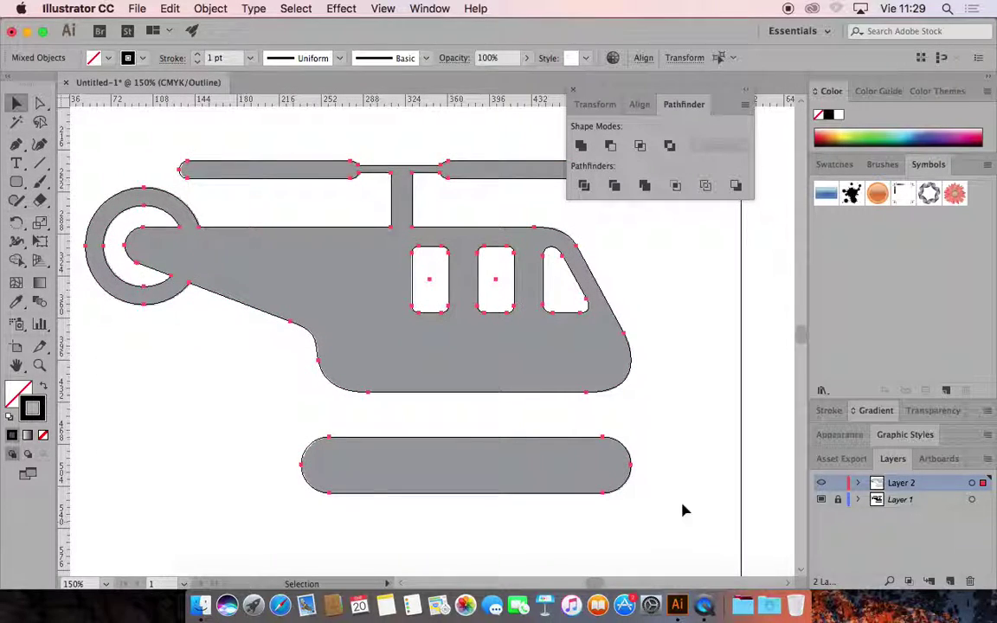
pyautogui.click(672, 147)
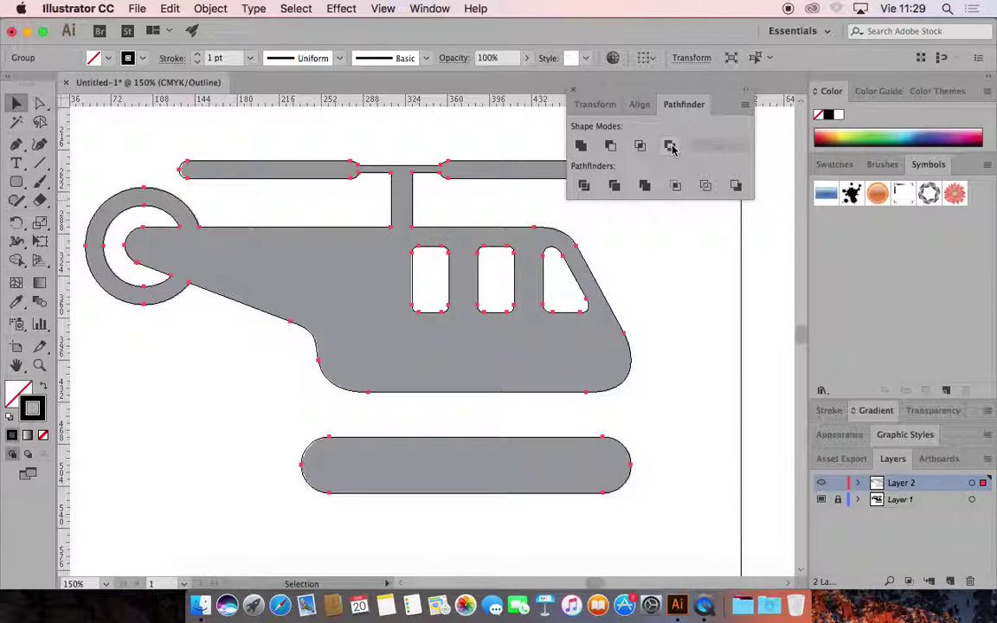
pyautogui.hotkey('shift', 'x')
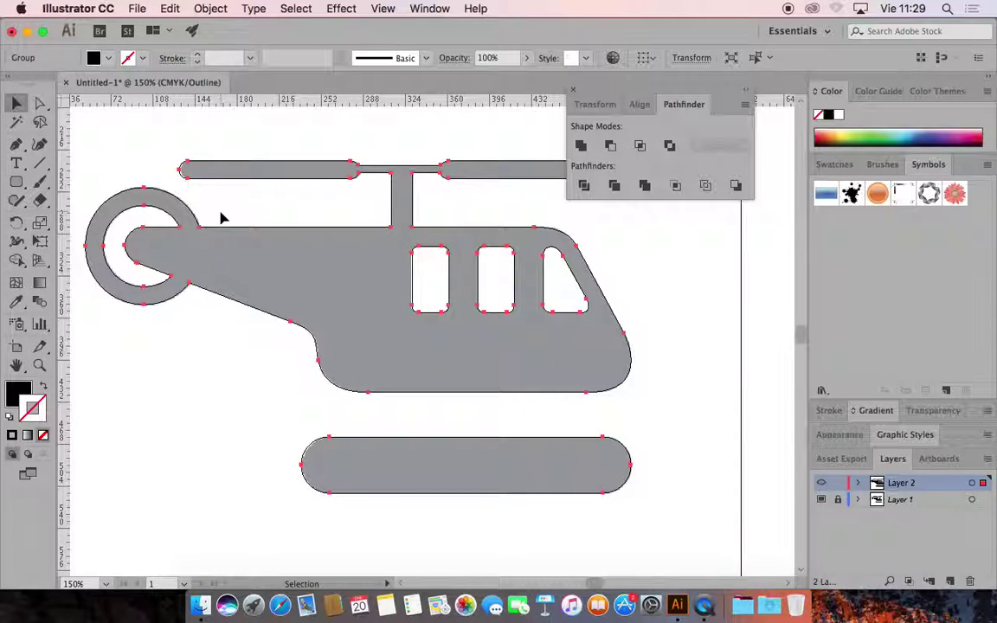
pyautogui.press('super+y')
pyautogui.click(633, 308)
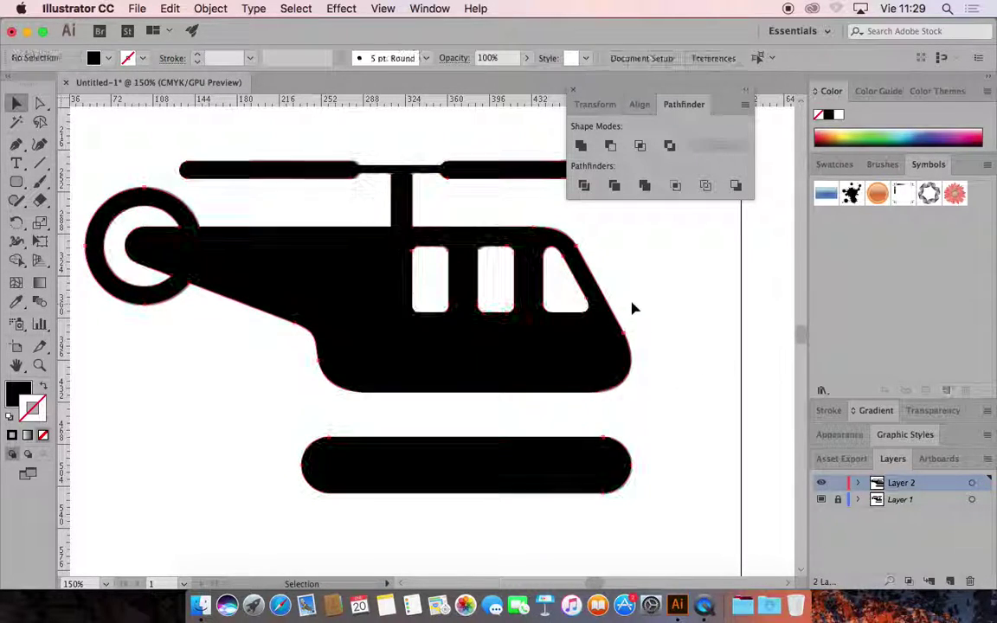
# Delete Layer 1 with the reference artwork
pyautogui.click(923, 500)
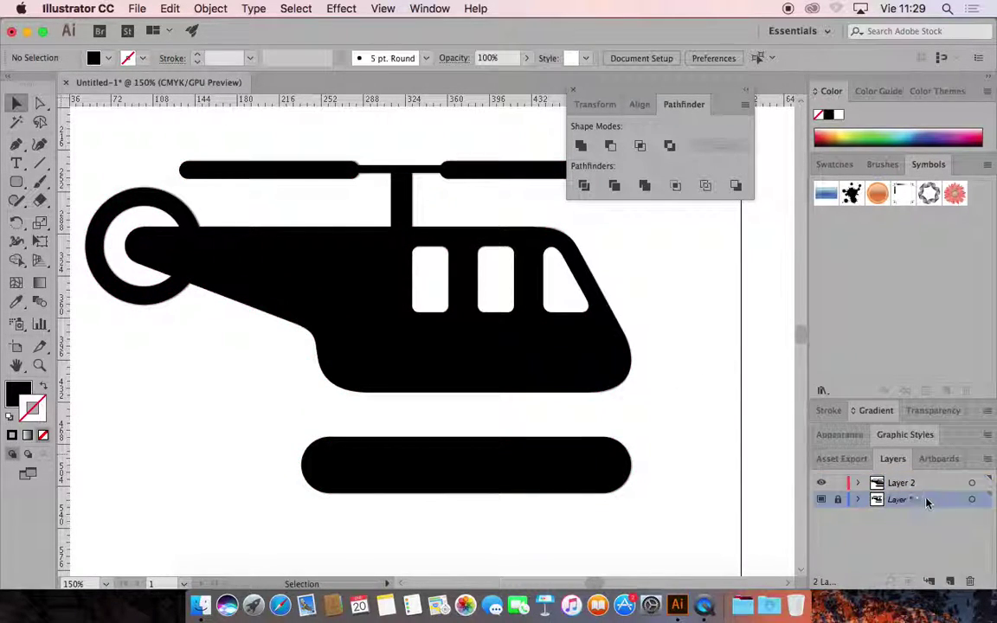
pyautogui.click(970, 584)
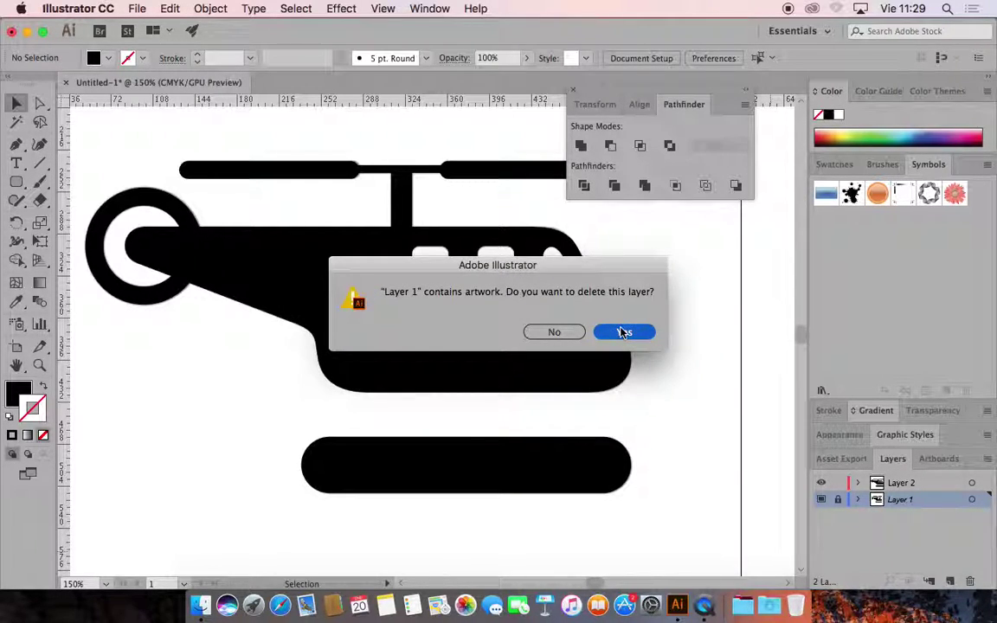
pyautogui.click(624, 333)
# Examine the helicopter's vector contours up close in outline mode, including windows, fuselage, rotor and tail, and return to the full artboard view
pyautogui.press('a')
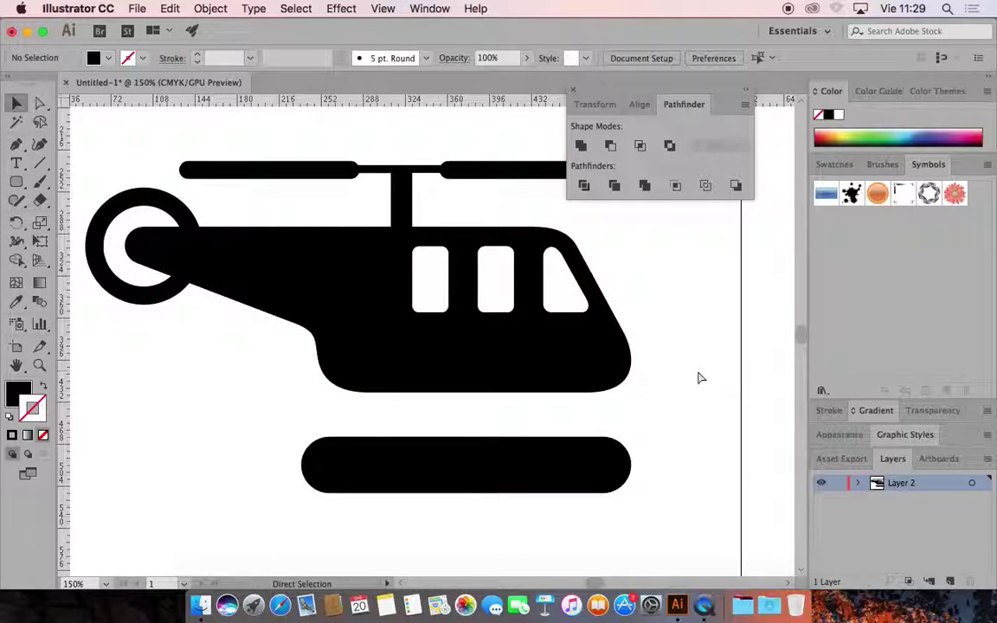
pyautogui.press('super+y')
pyautogui.press('z')
pyautogui.click(397, 293)
pyautogui.press('space')
pyautogui.moveTo(408, 307); pyautogui.dragTo(431, 268)
pyautogui.click(452, 272)
pyautogui.moveTo(461, 233); pyautogui.dragTo(322, 277)
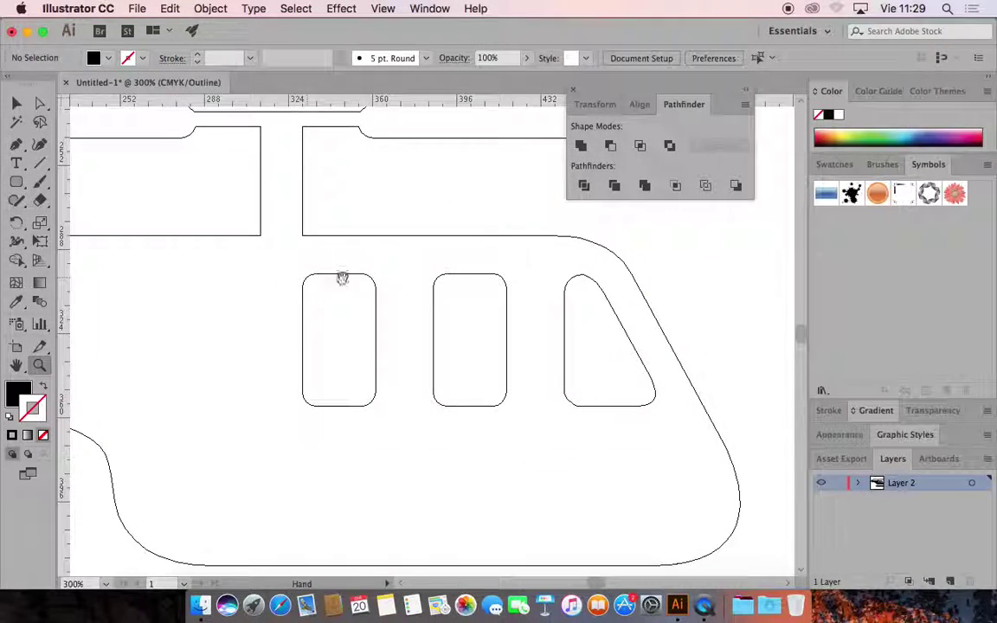
pyautogui.click(581, 253)
pyautogui.click(400, 328)
pyautogui.moveTo(438, 377); pyautogui.dragTo(392, 246)
pyautogui.moveTo(602, 436); pyautogui.dragTo(524, 333)
pyautogui.moveTo(546, 379); pyautogui.dragTo(493, 119)
pyautogui.moveTo(445, 359); pyautogui.dragTo(780, 359)
pyautogui.moveTo(307, 329); pyautogui.dragTo(777, 381)
pyautogui.moveTo(211, 233); pyautogui.dragTo(641, 526)
pyautogui.moveTo(269, 287); pyautogui.dragTo(619, 431)
pyautogui.moveTo(509, 381); pyautogui.dragTo(489, 321)
pyautogui.press('super+0')
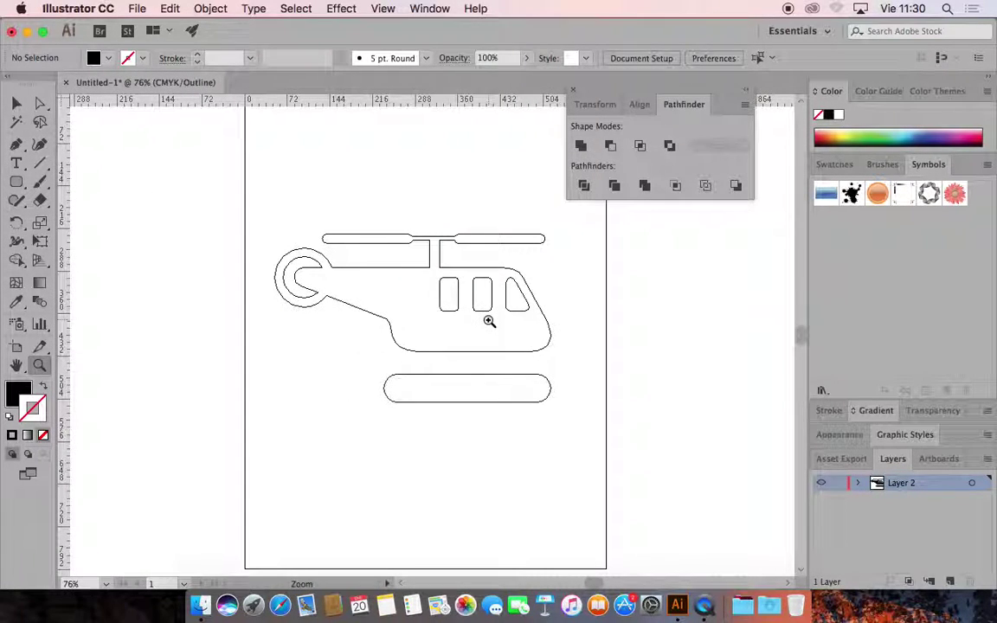